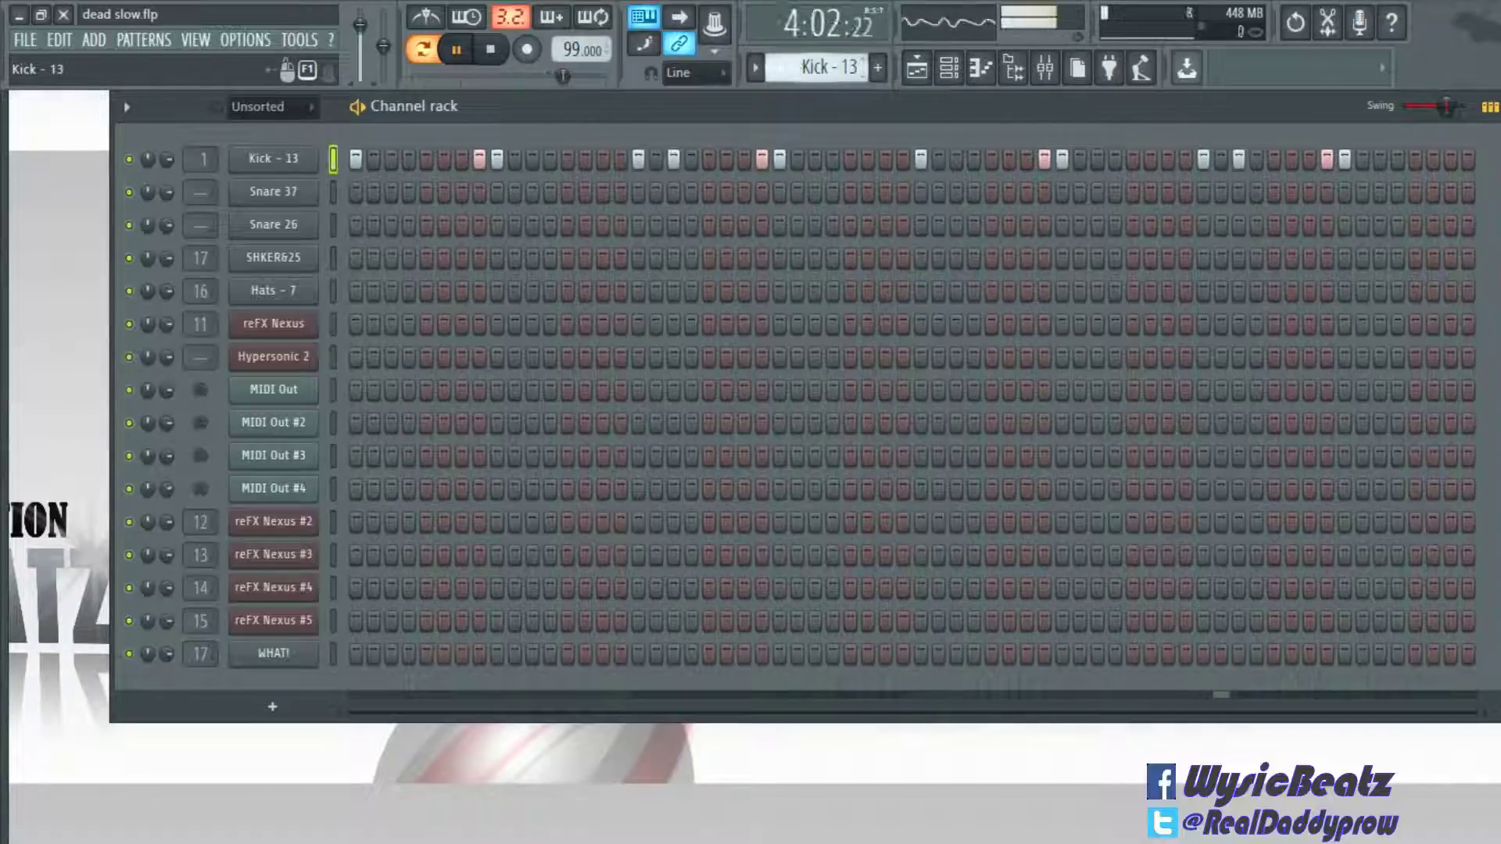
Step: Step through the Snare 37, Snare 26, SHKER&25 and Hats - 7 patterns during playback to audition each drum part
scroll(799, 69, down, 1)
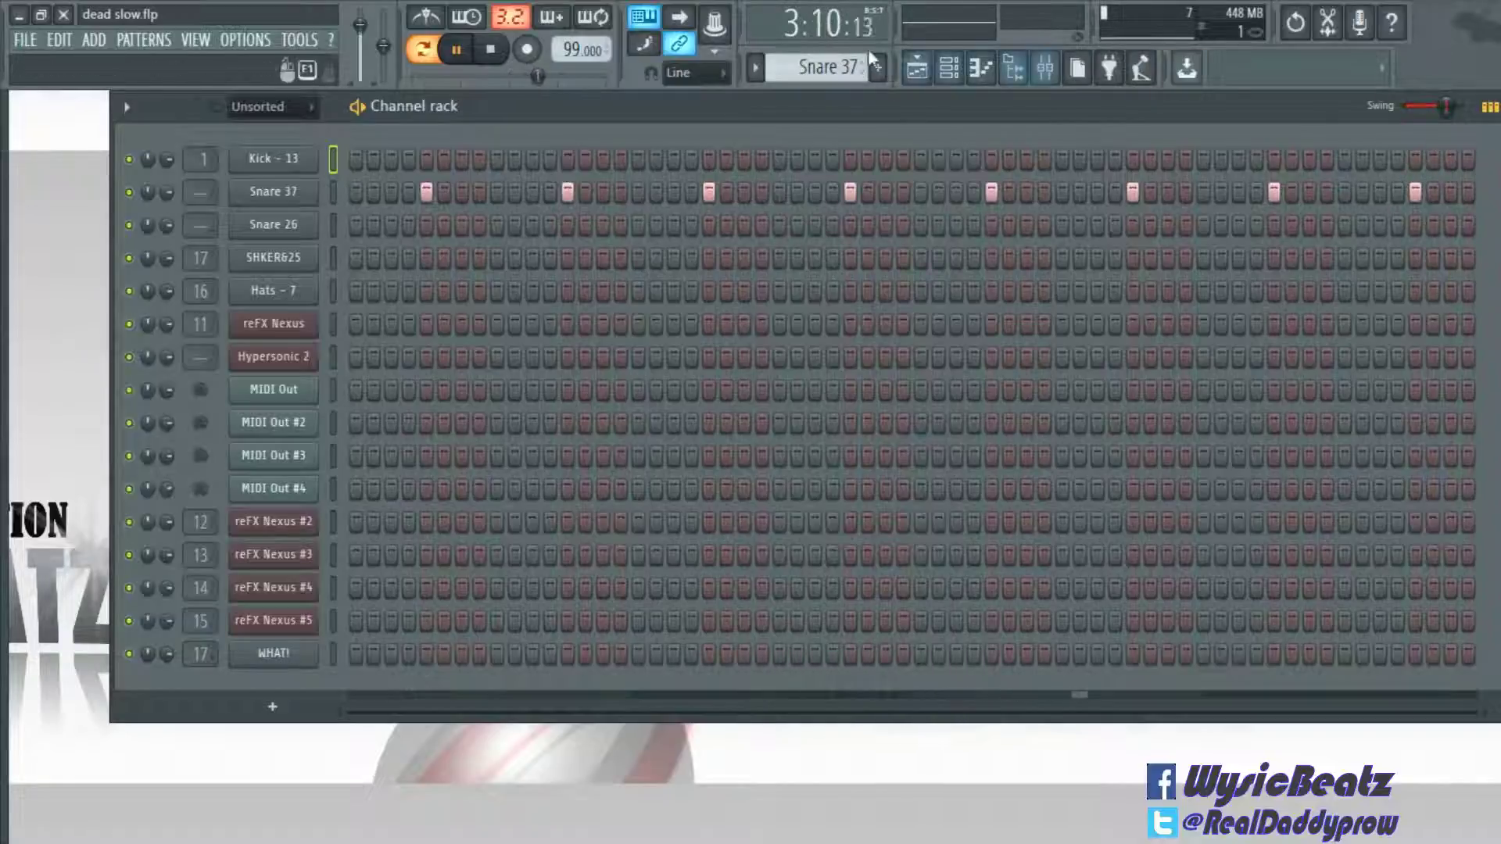
scroll(809, 69, down, 1)
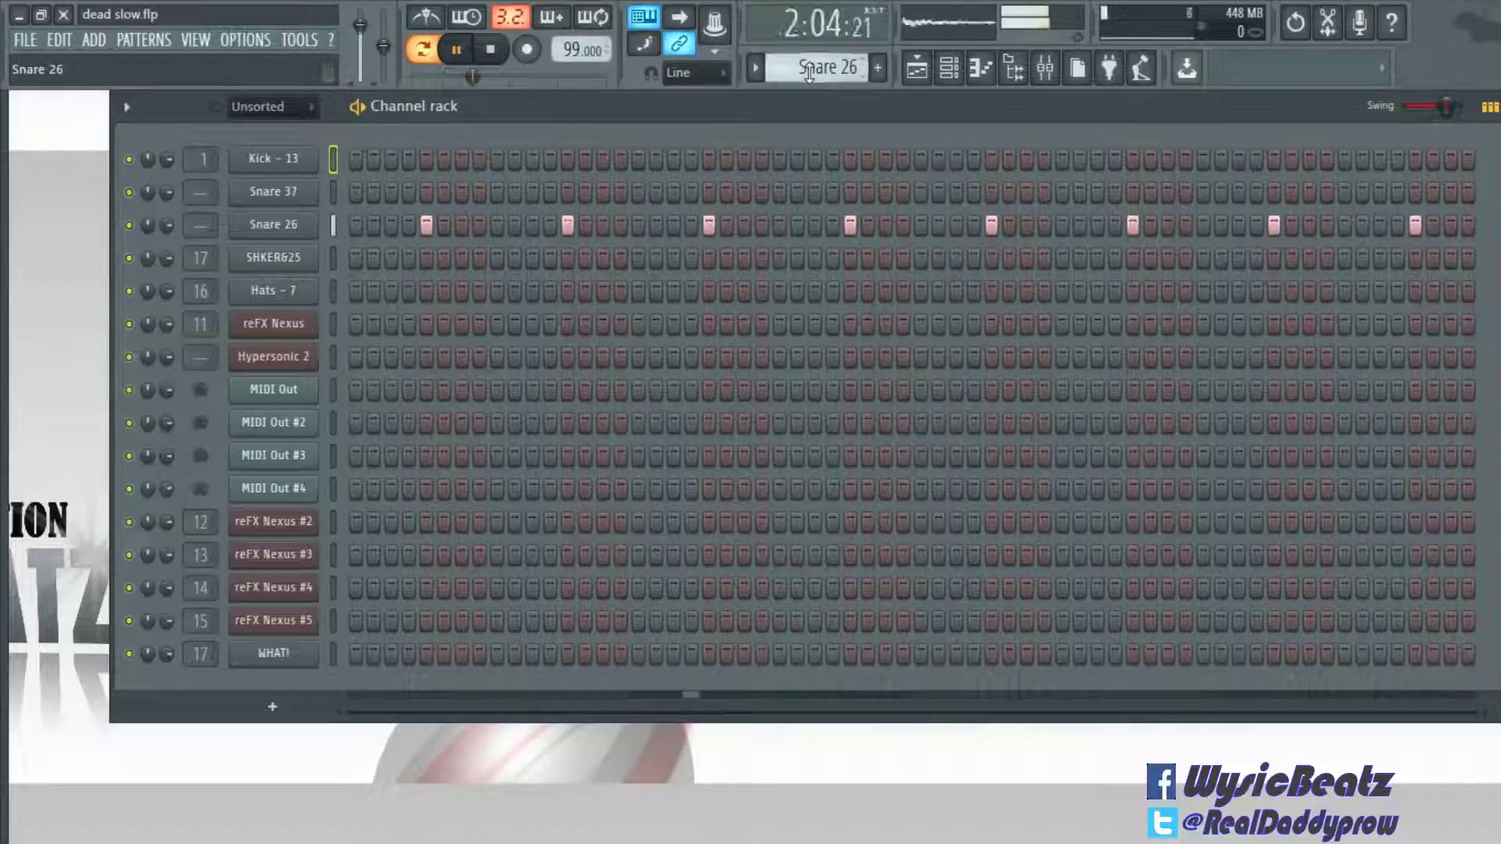
scroll(809, 73, down, 1)
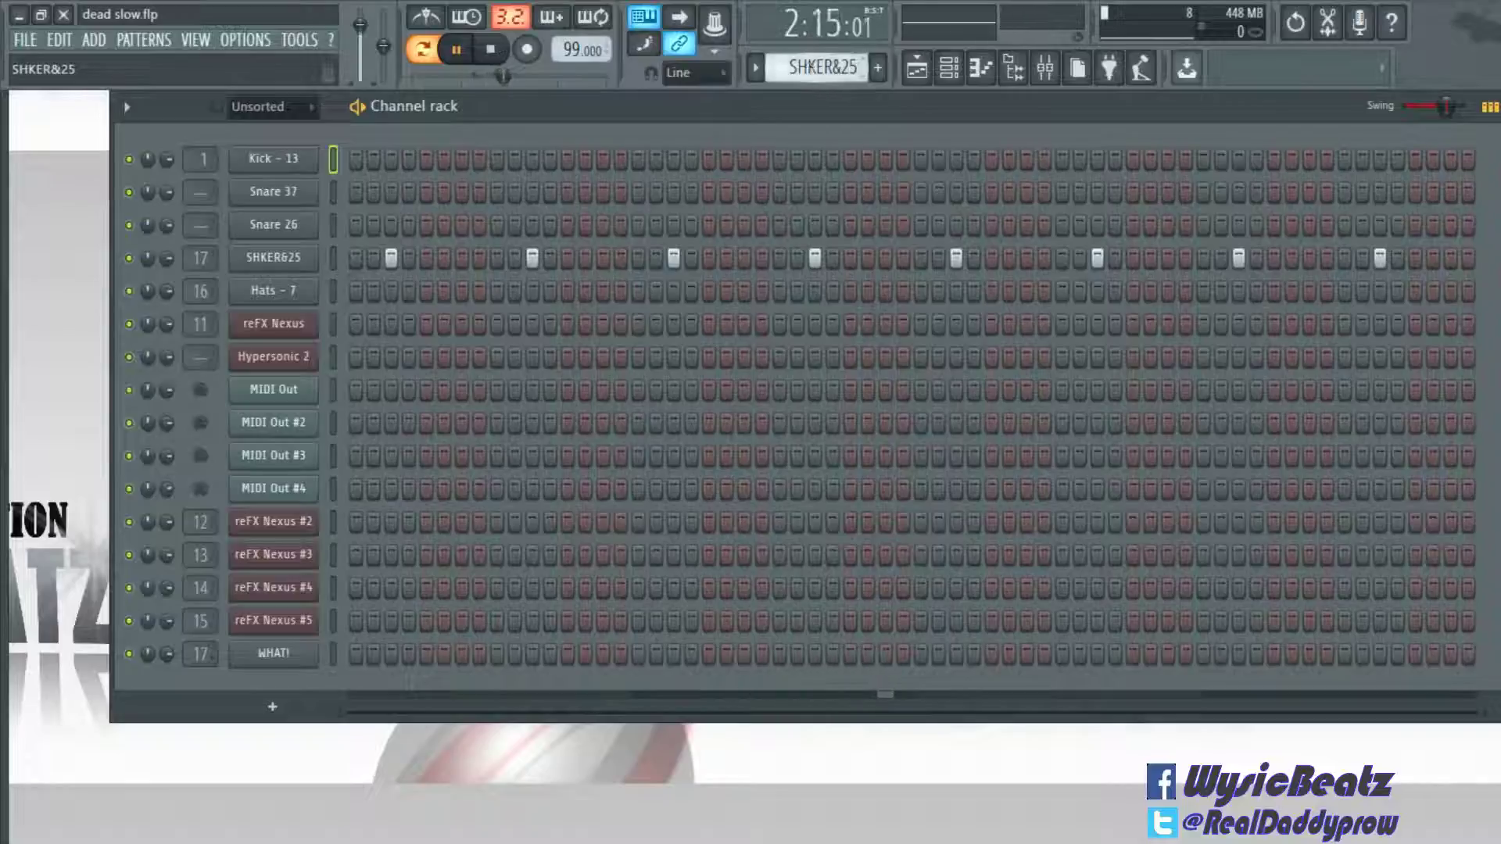
scroll(809, 73, down, 1)
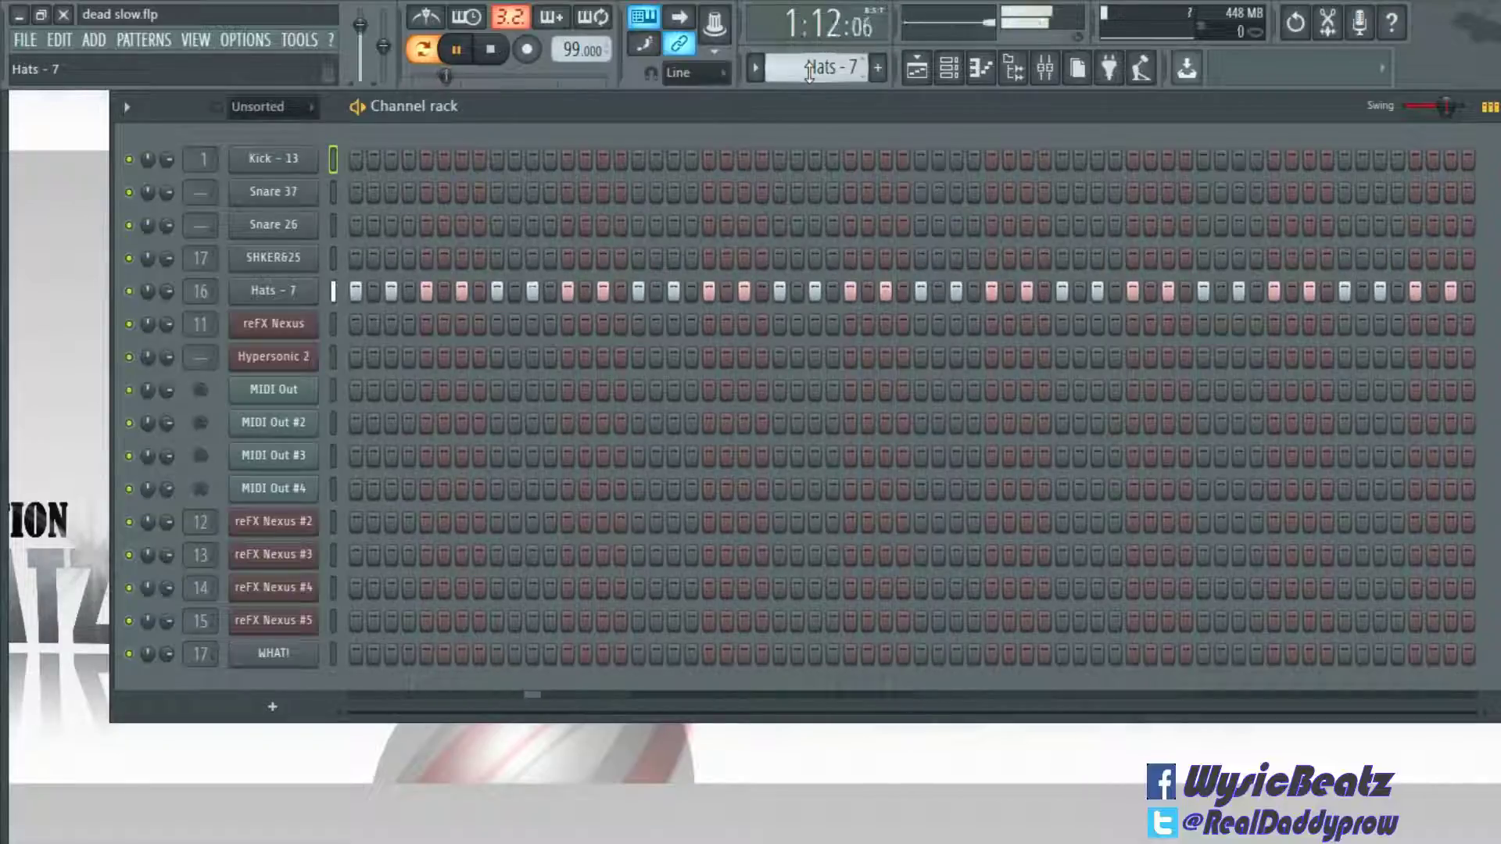
Step: Switch to the reFX Nexus pattern and view the preset loaded in the first reFX Nexus channel's plugin
scroll(809, 73, down, 1)
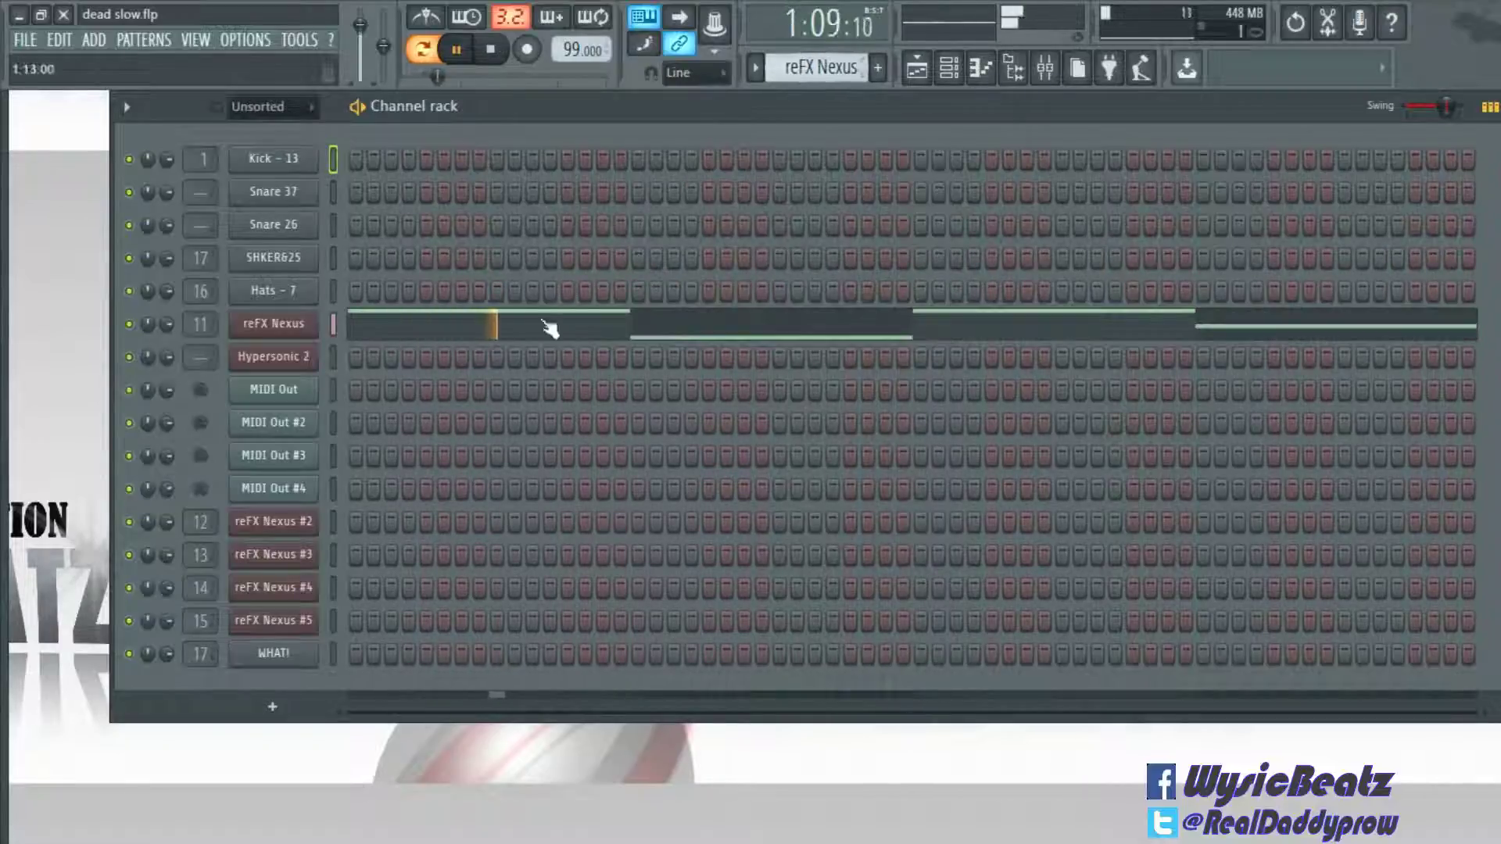
click(304, 324)
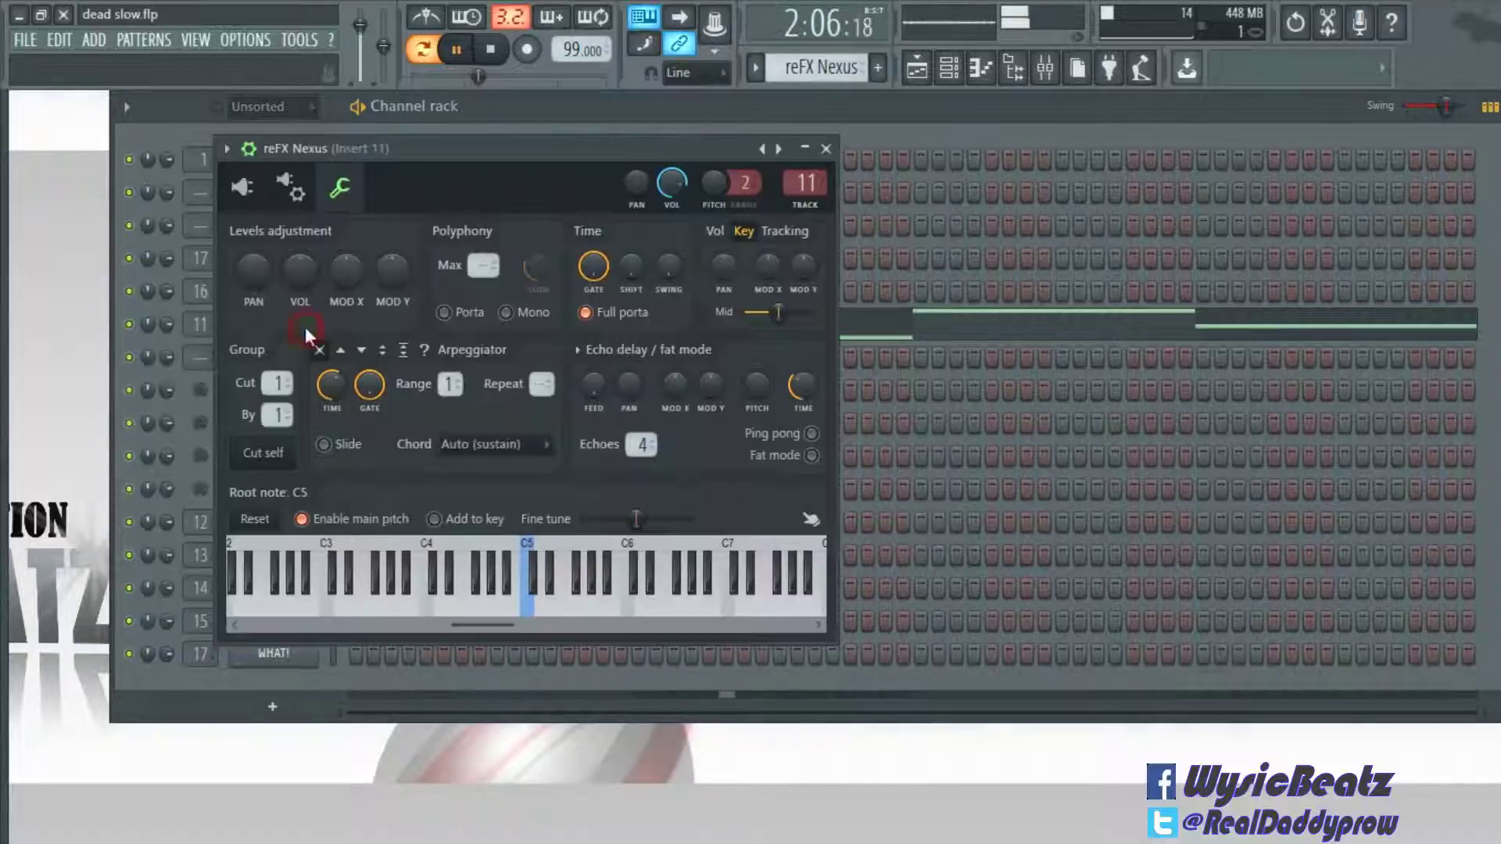
click(242, 188)
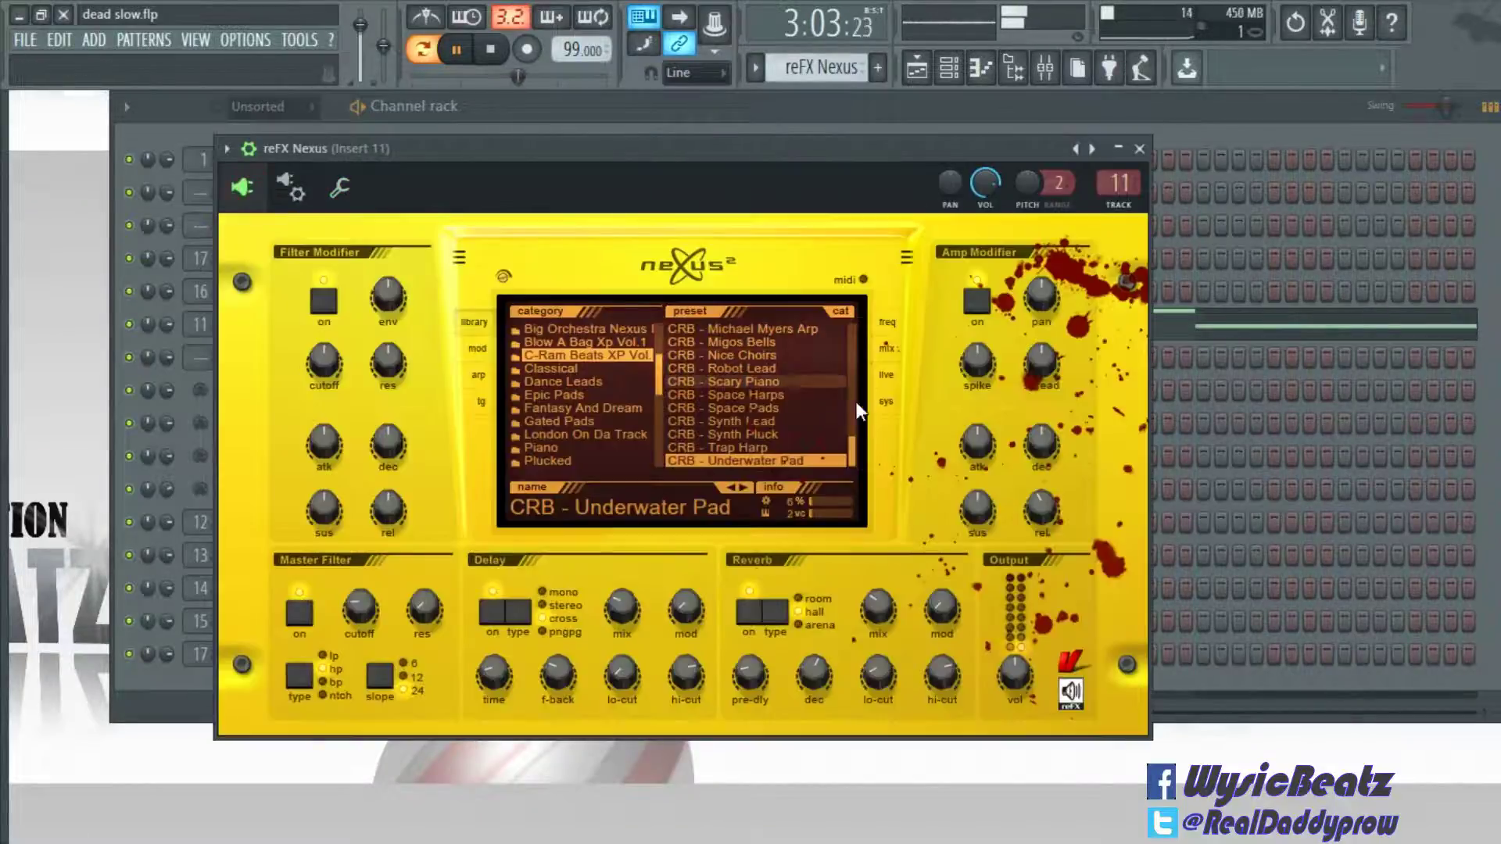
click(1140, 149)
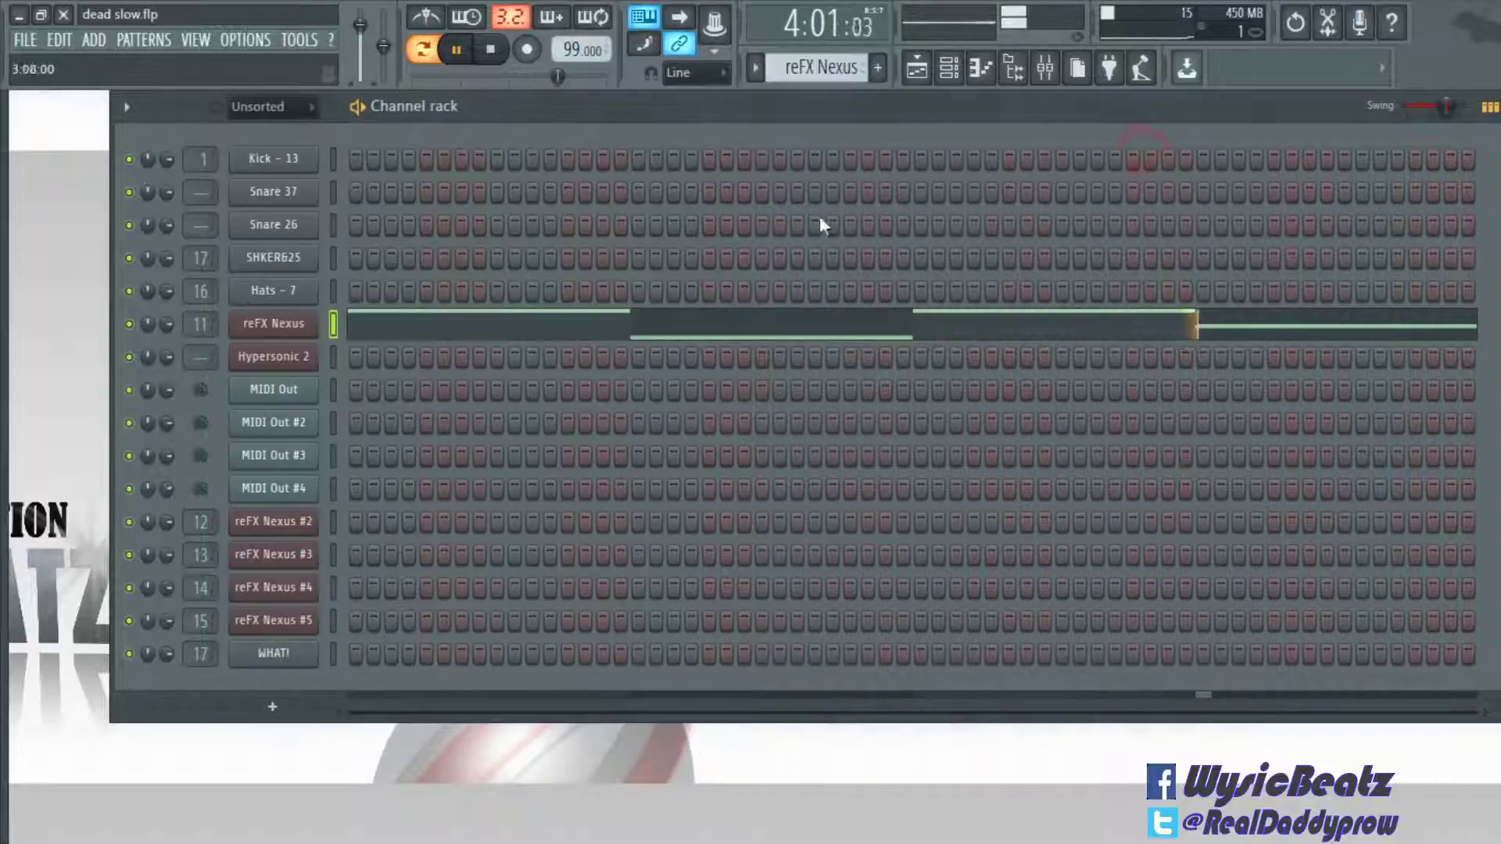
Step: Switch to the MIDI Out pattern and check which Hypersonic 2 patch plays it
scroll(793, 71, down, 2)
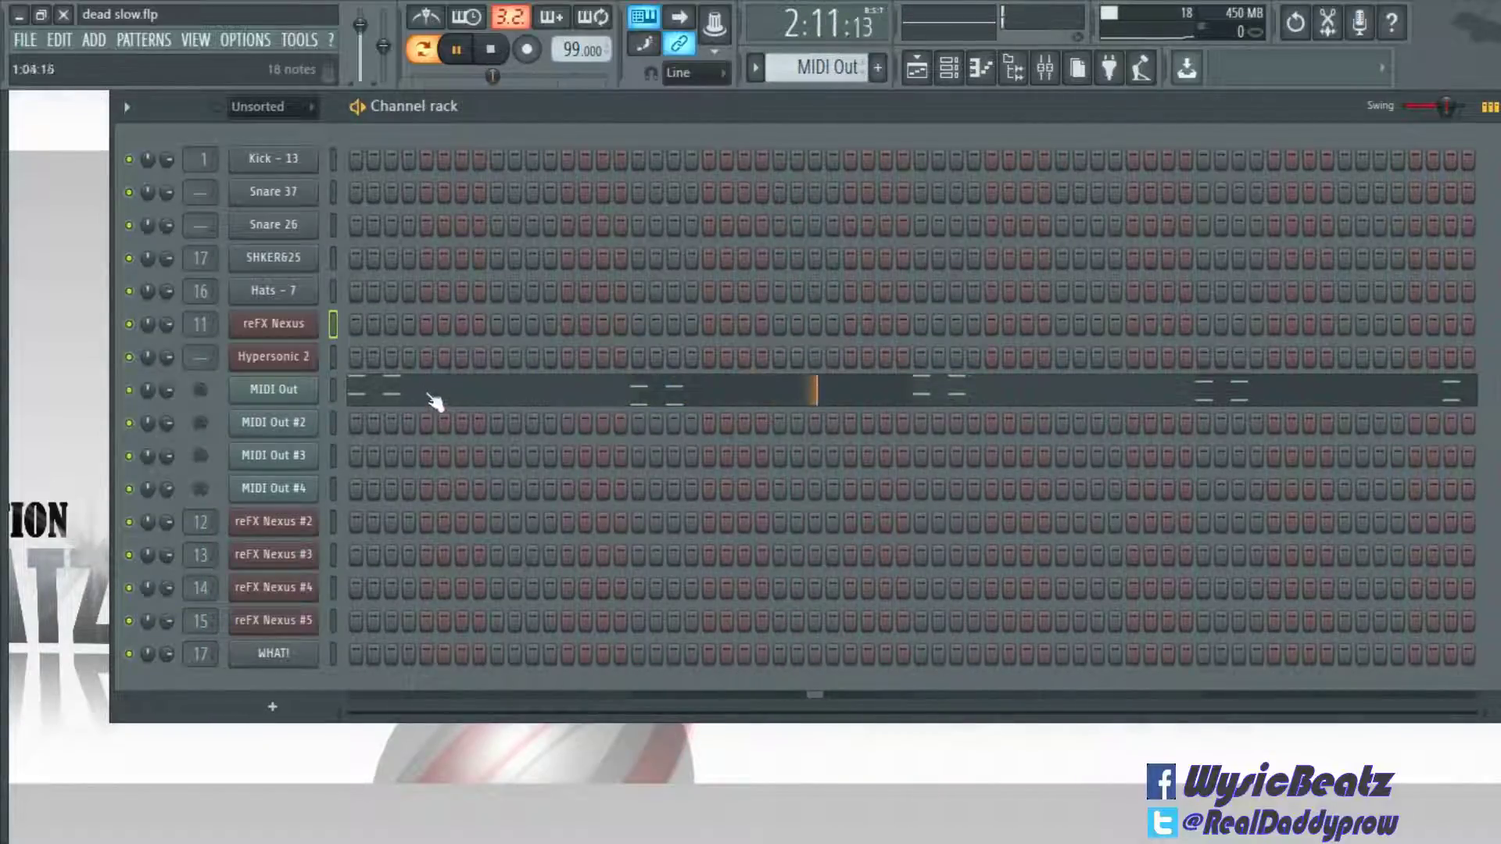
click(280, 356)
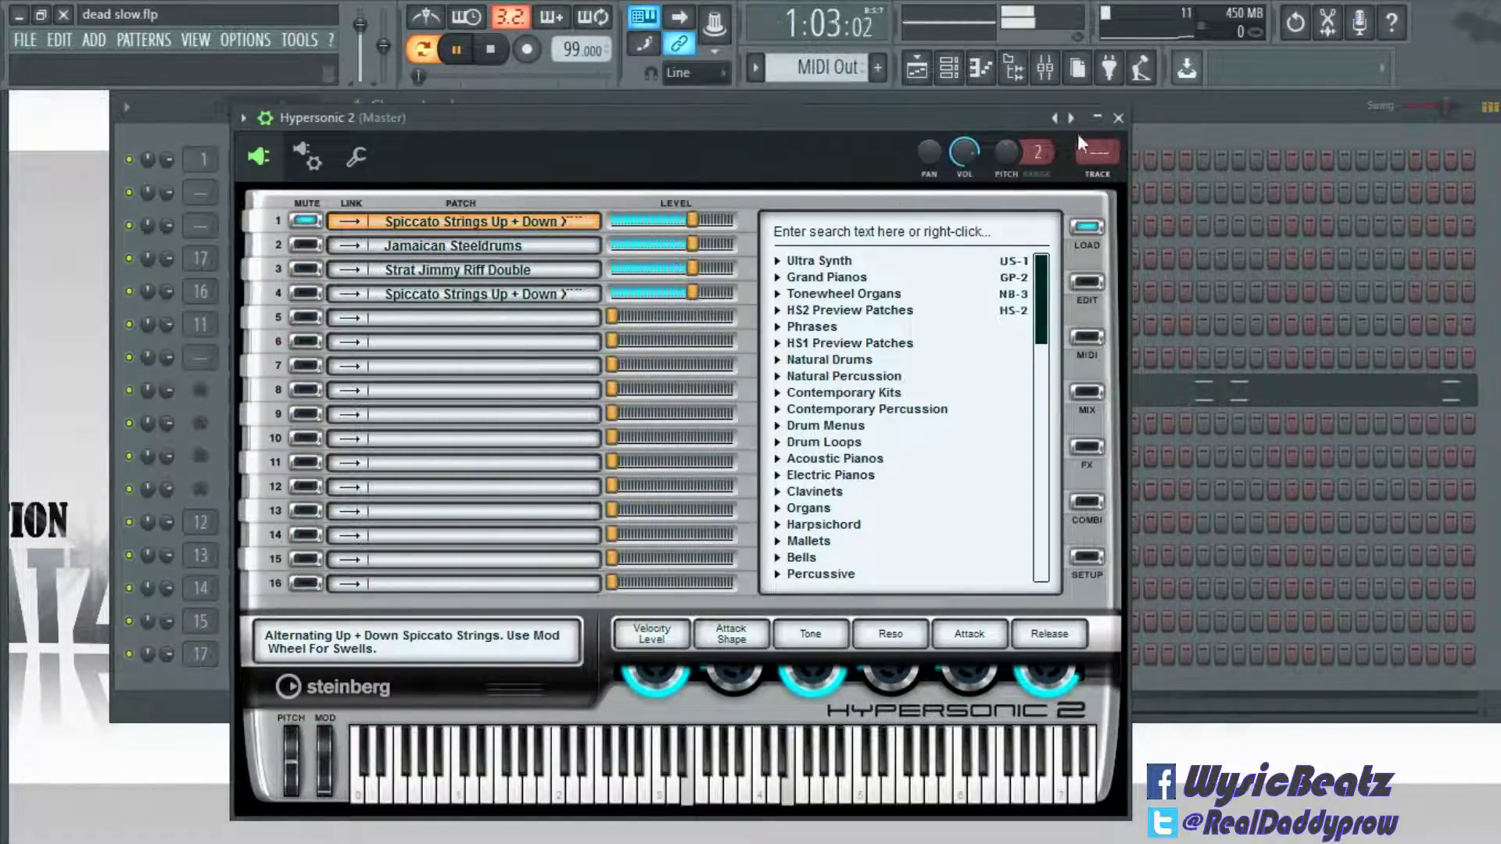
click(1118, 117)
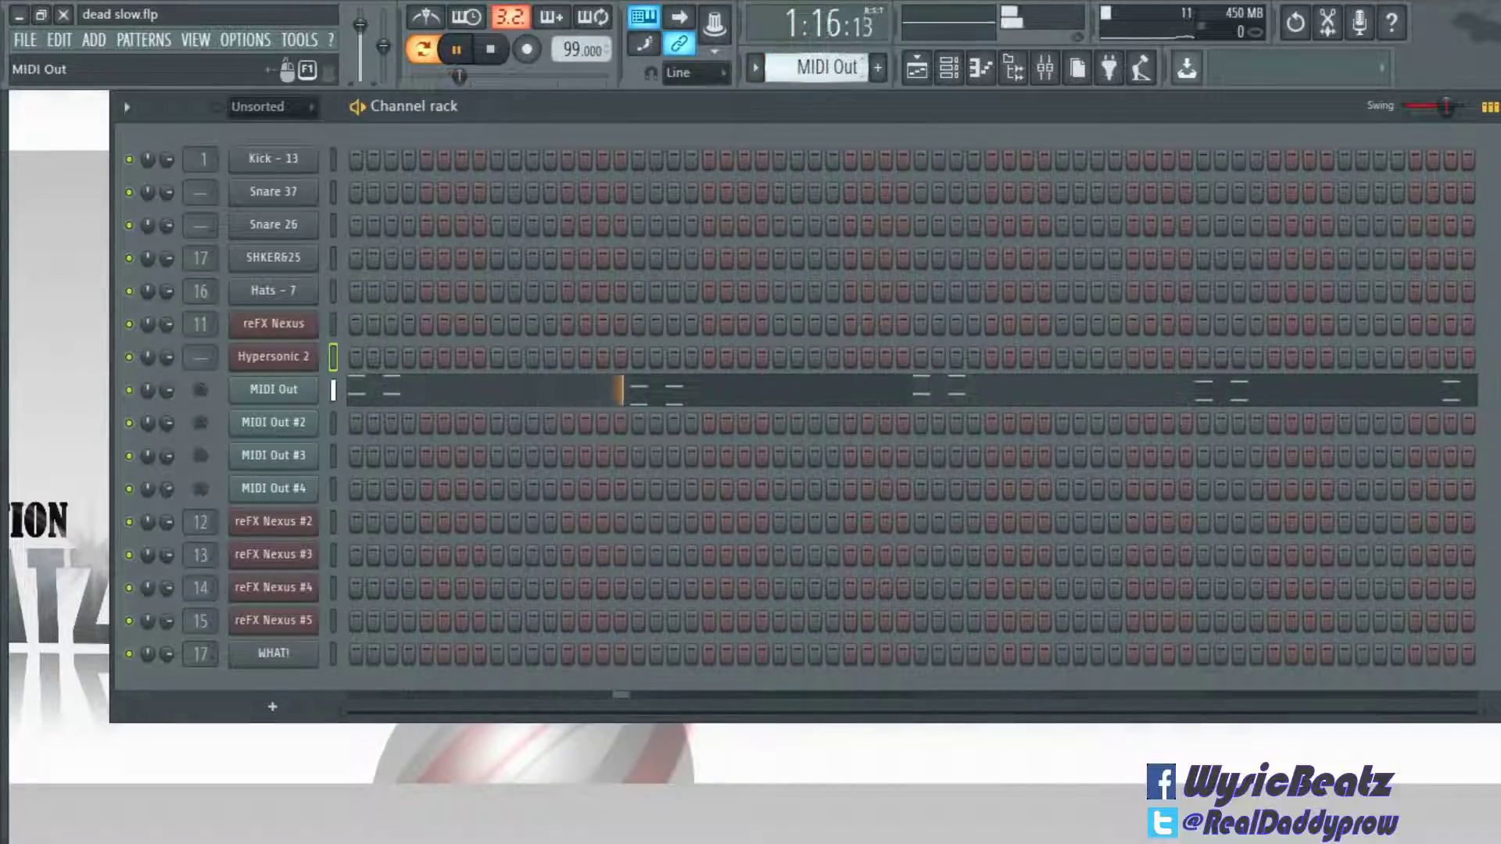
Step: Switch to the MIDI Out #2 pattern and raise the system volume to 100
scroll(777, 66, down, 1)
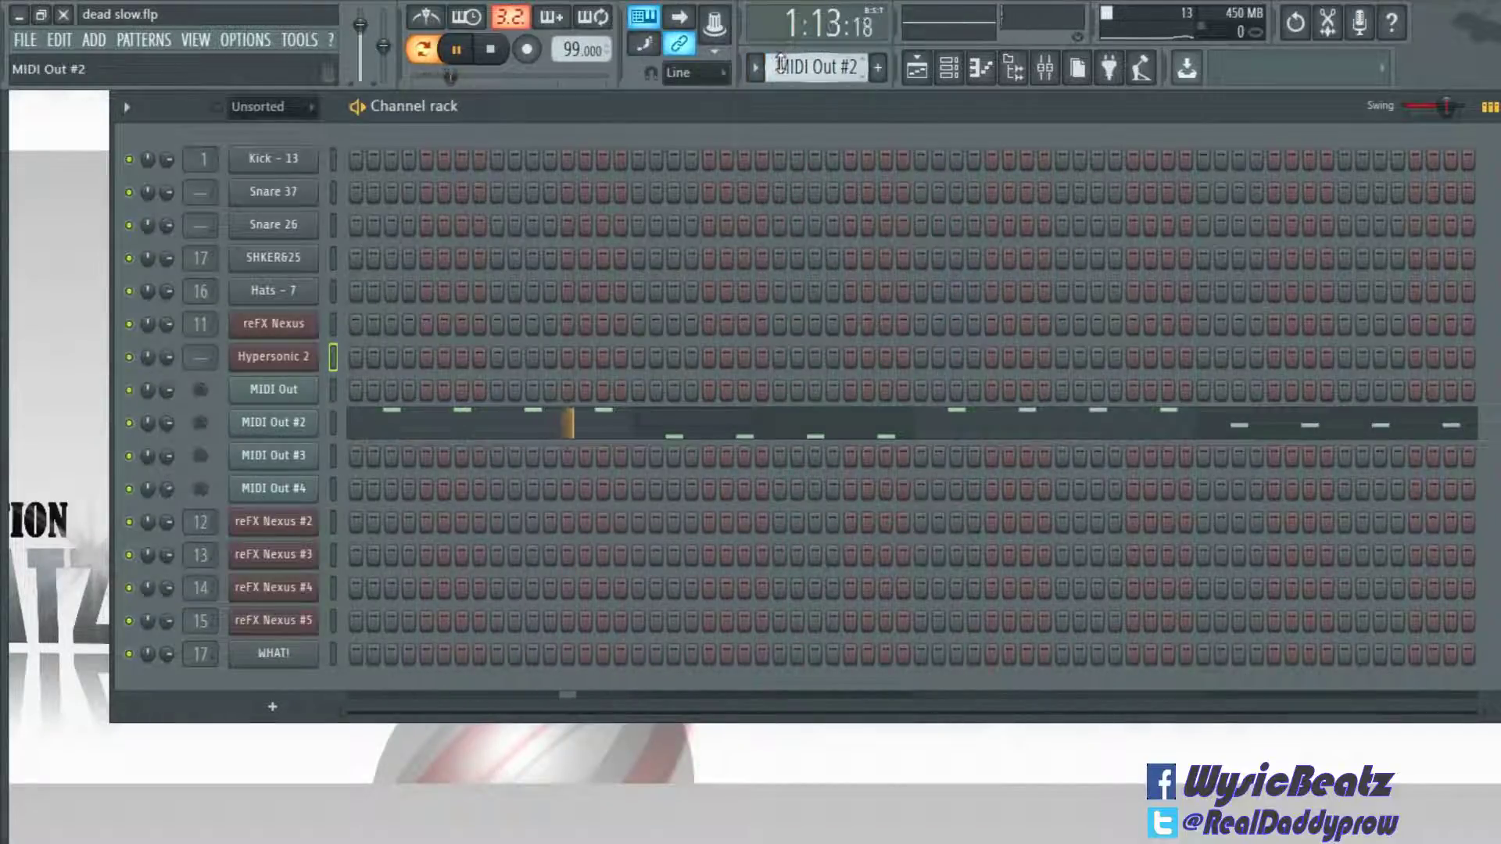
key(XF86AudioRaiseVolume)
key(XF86AudioRaiseVolume)
key(XF86AudioRaiseVolume)
key(XF86AudioRaiseVolume)
key(XF86AudioRaiseVolume)
key(XF86AudioRaiseVolume)
key(XF86AudioRaiseVolume)
key(XF86AudioRaiseVolume)
key(XF86AudioRaiseVolume)
key(XF86AudioRaiseVolume)
key(XF86AudioRaiseVolume)
key(XF86AudioRaiseVolume)
key(XF86AudioRaiseVolume)
key(XF86AudioRaiseVolume)
key(XF86AudioRaiseVolume)
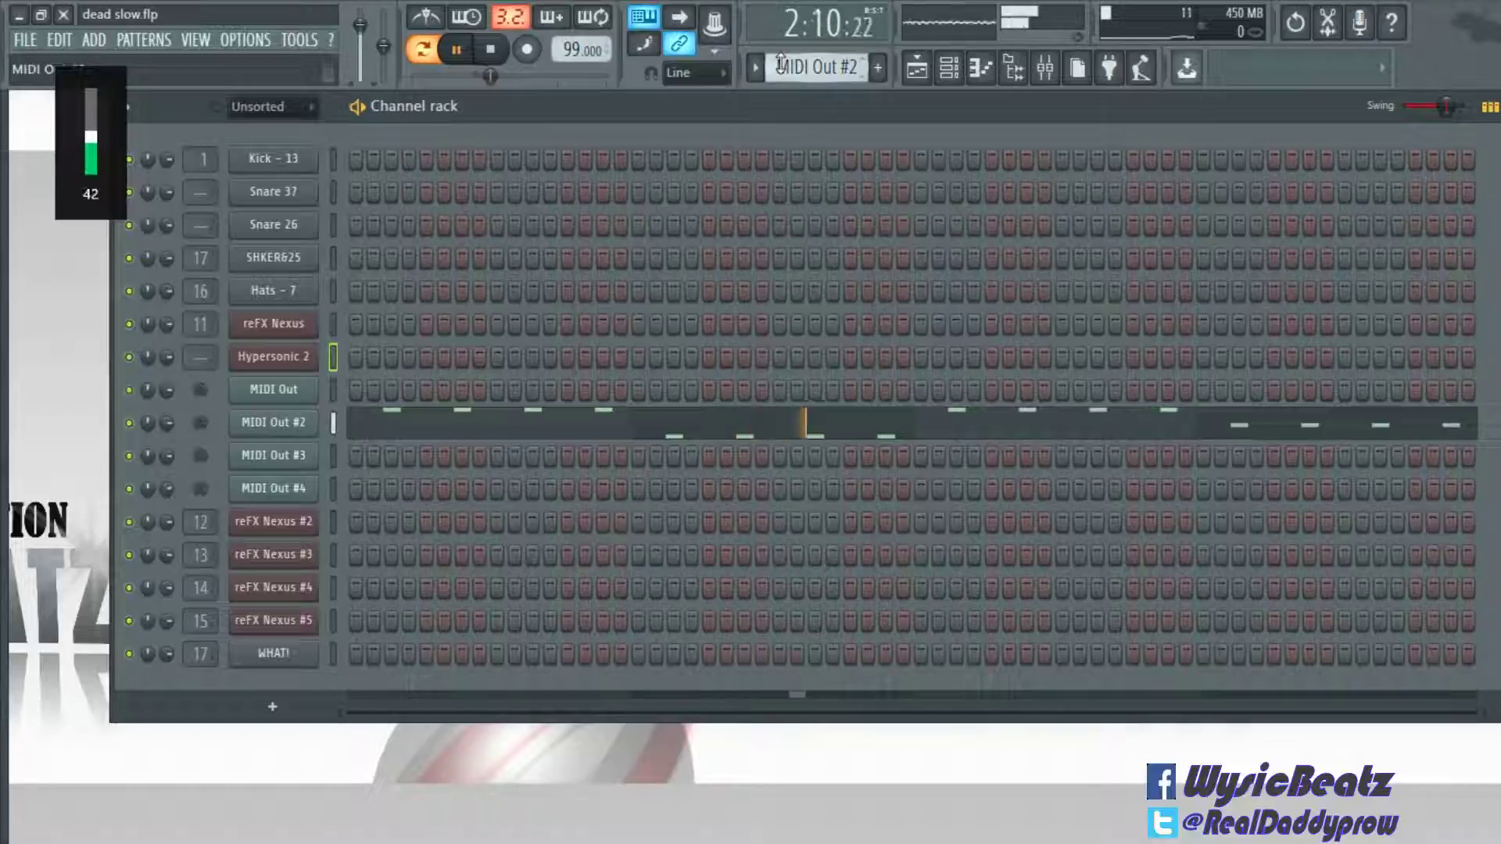
key(XF86AudioRaiseVolume)
key(XF86AudioRaiseVolume)
key(XF86AudioRaiseVolume)
key(XF86AudioRaiseVolume)
key(XF86AudioRaiseVolume)
key(XF86AudioRaiseVolume)
key(XF86AudioRaiseVolume)
key(XF86AudioRaiseVolume)
key(XF86AudioRaiseVolume)
key(XF86AudioRaiseVolume)
key(XF86AudioRaiseVolume)
key(XF86AudioRaiseVolume)
key(XF86AudioRaiseVolume)
key(XF86AudioRaiseVolume)
key(XF86AudioRaiseVolume)
key(XF86AudioRaiseVolume)
key(XF86AudioRaiseVolume)
key(XF86AudioRaiseVolume)
key(XF86AudioRaiseVolume)
key(XF86AudioRaiseVolume)
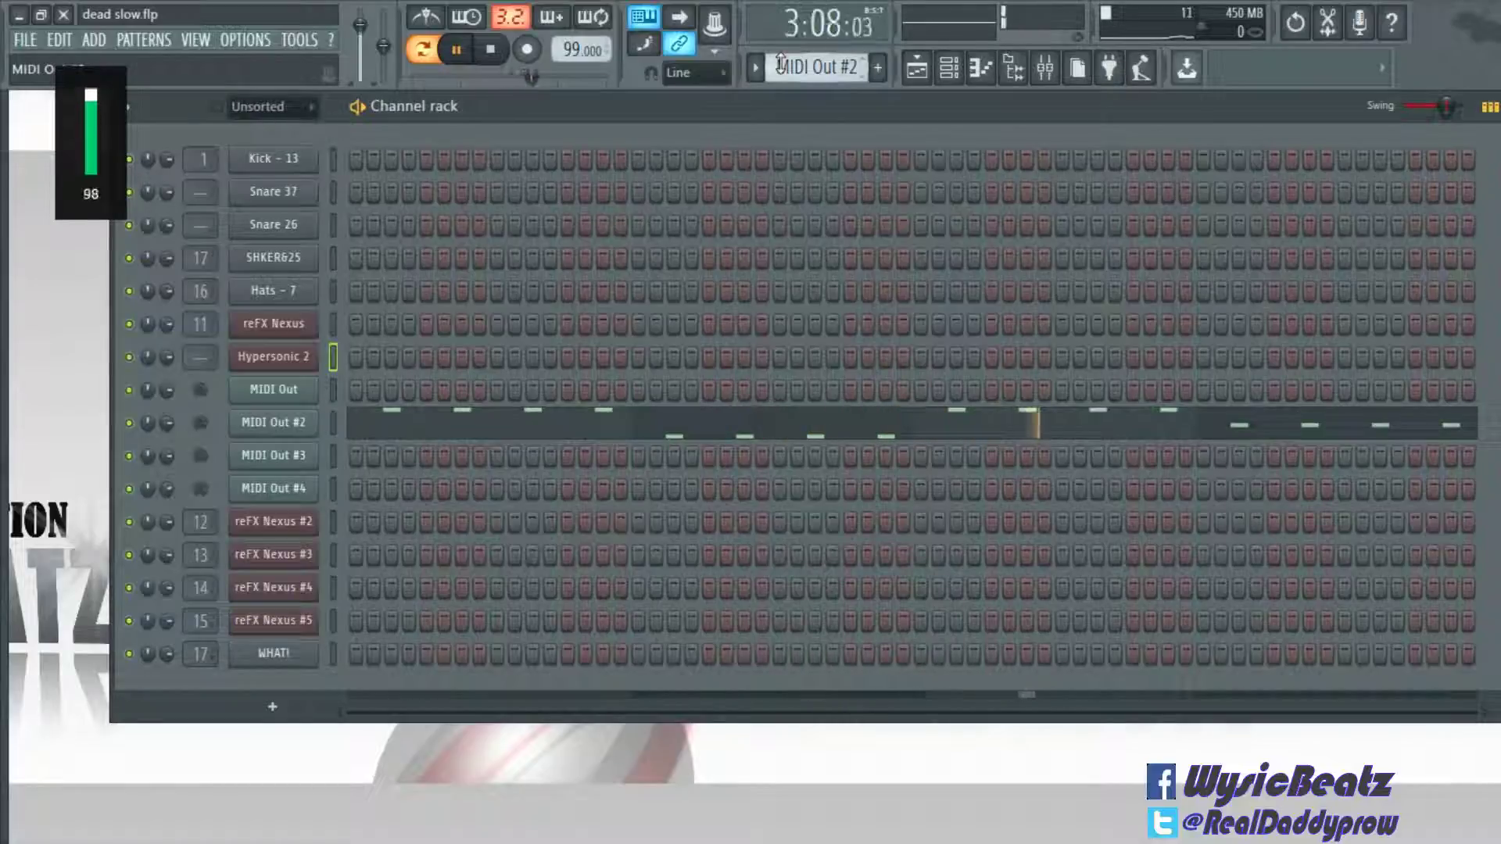
key(XF86AudioRaiseVolume)
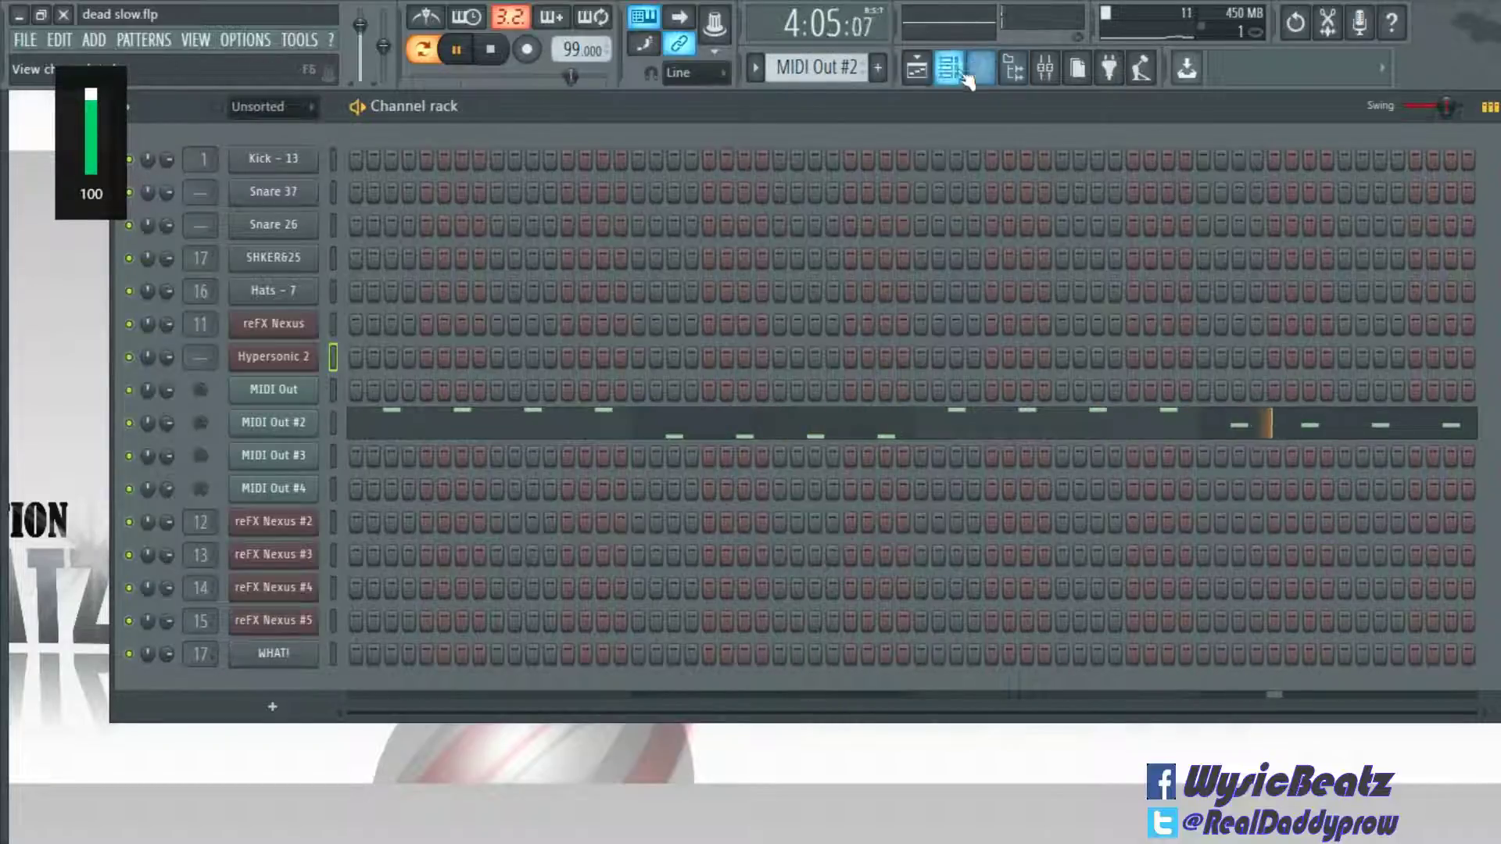
Step: Check the patches in Hypersonic 2 during playback of the MIDI Out #2 pattern and again with the MIDI Out #3 pattern
click(285, 357)
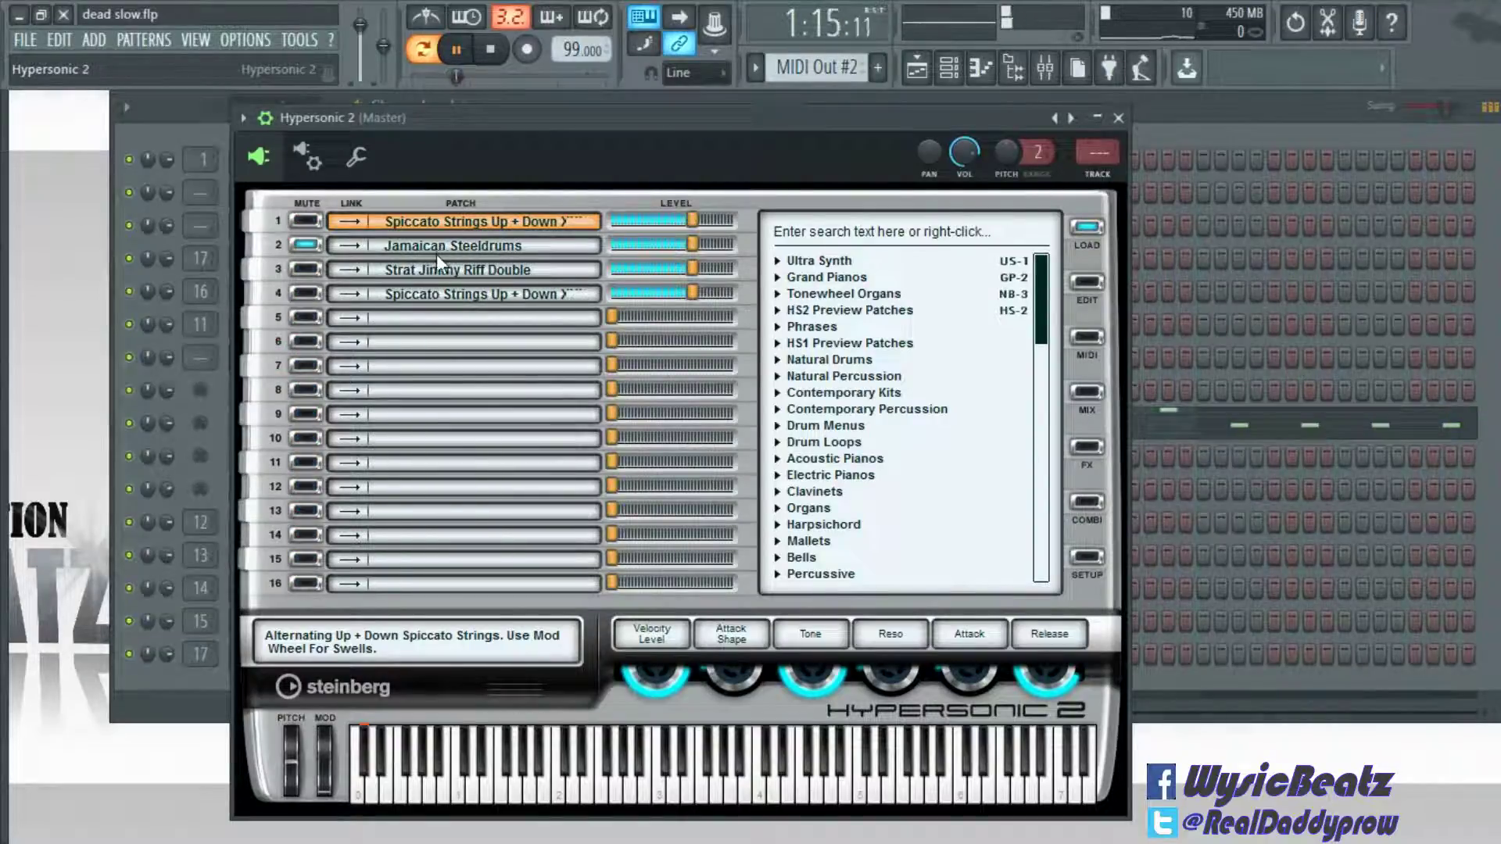
click(1118, 117)
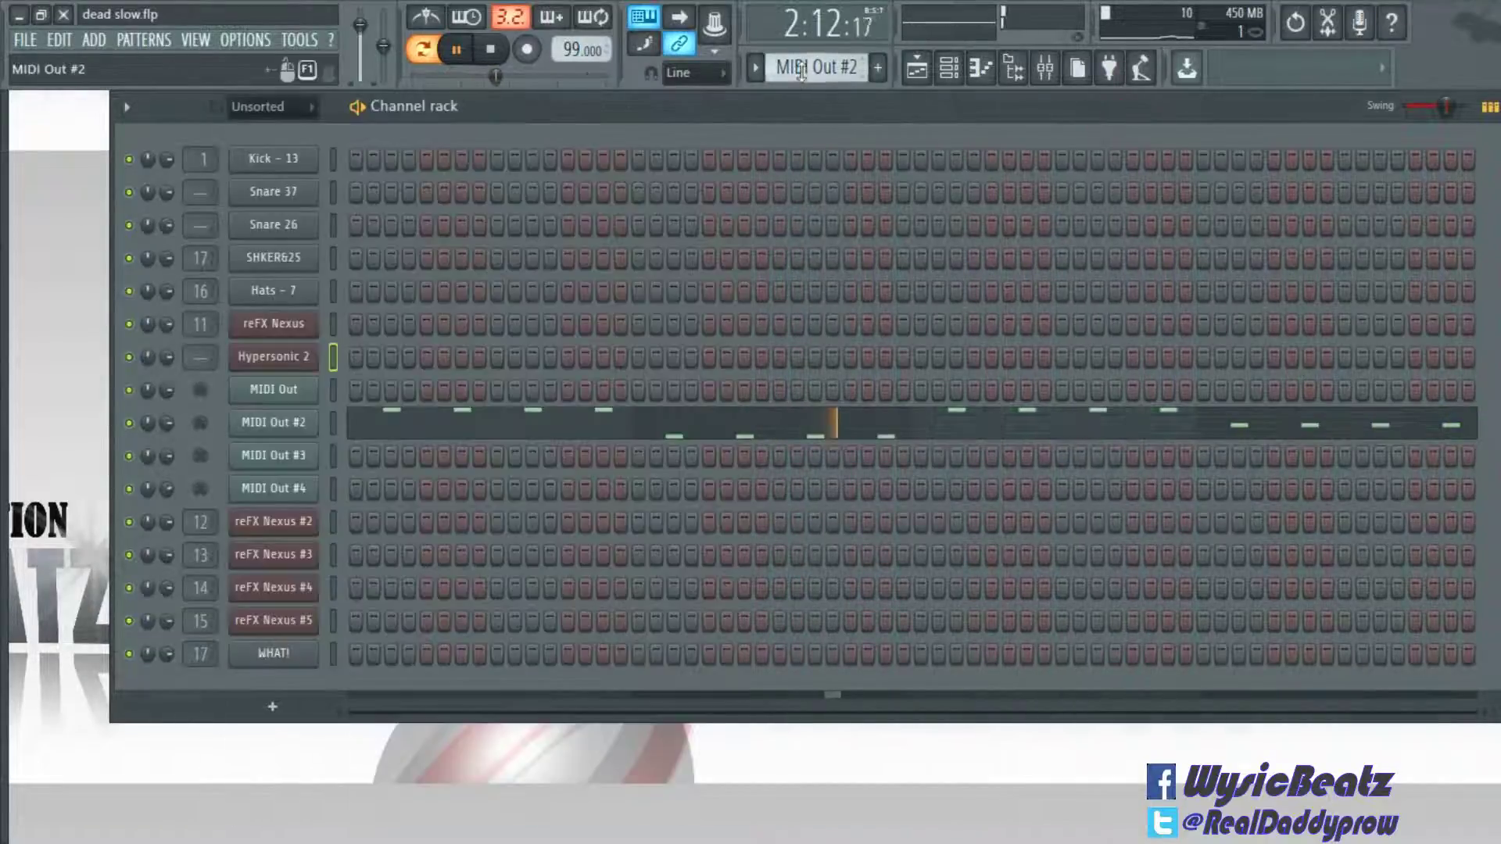
scroll(802, 69, down, 1)
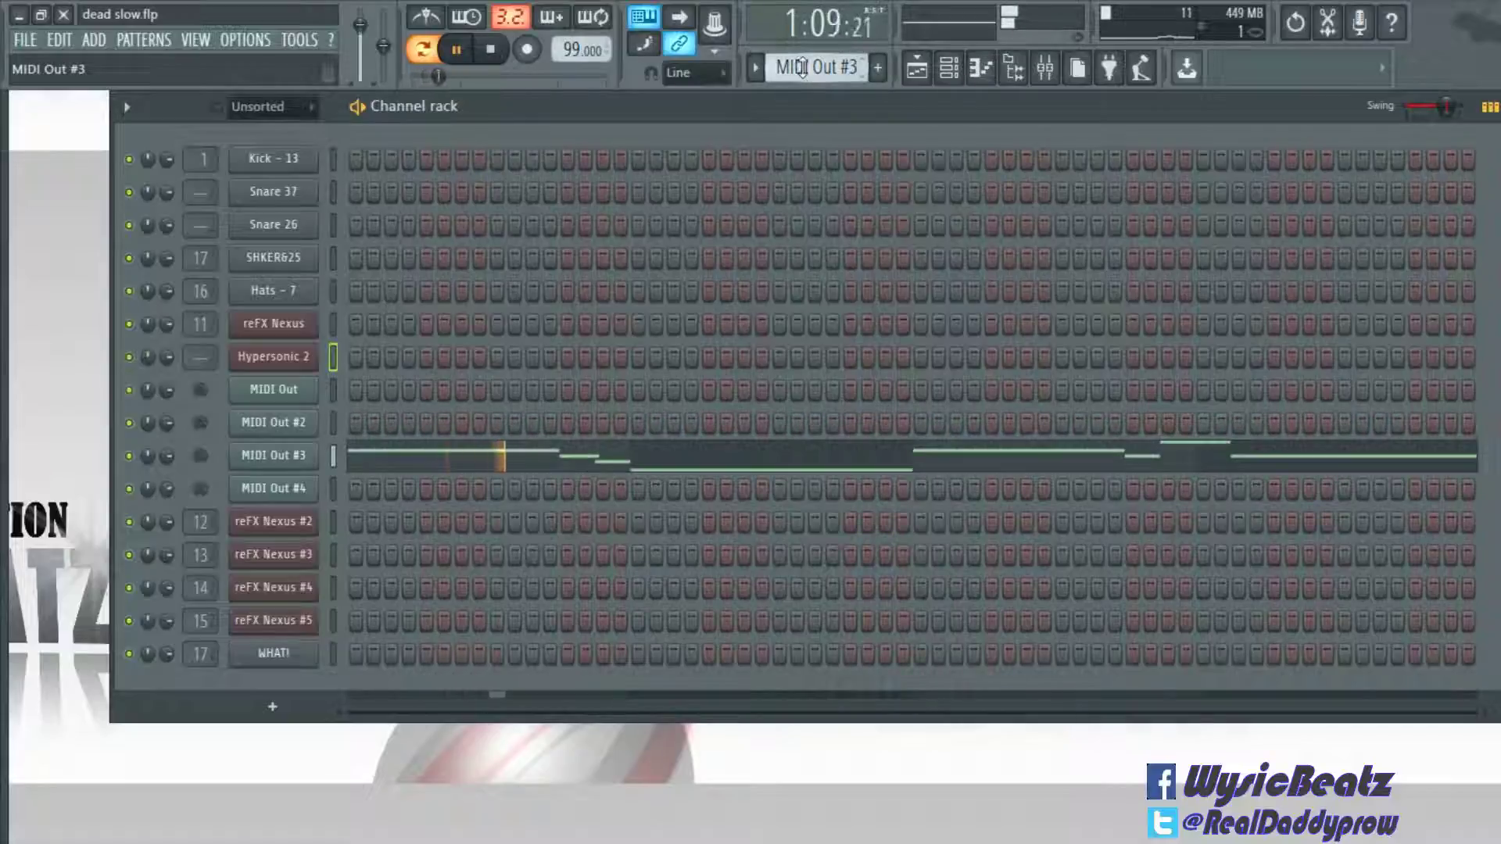
click(280, 358)
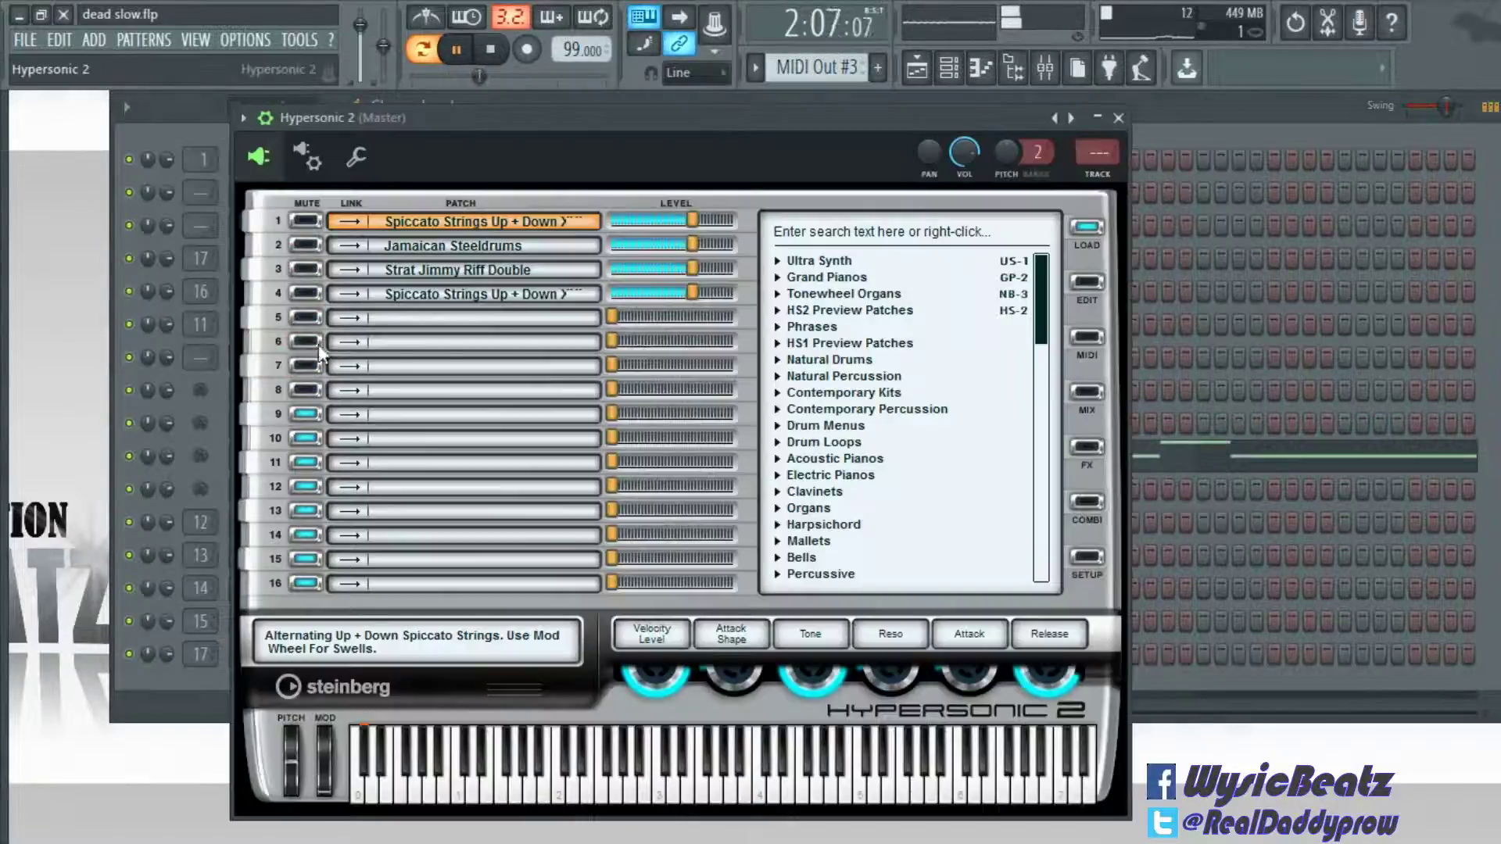
click(1118, 118)
Step: Audition the MIDI Out #4, reFX Nexus #2 through #5 and WHAT! patterns one after another
scroll(789, 72, down, 1)
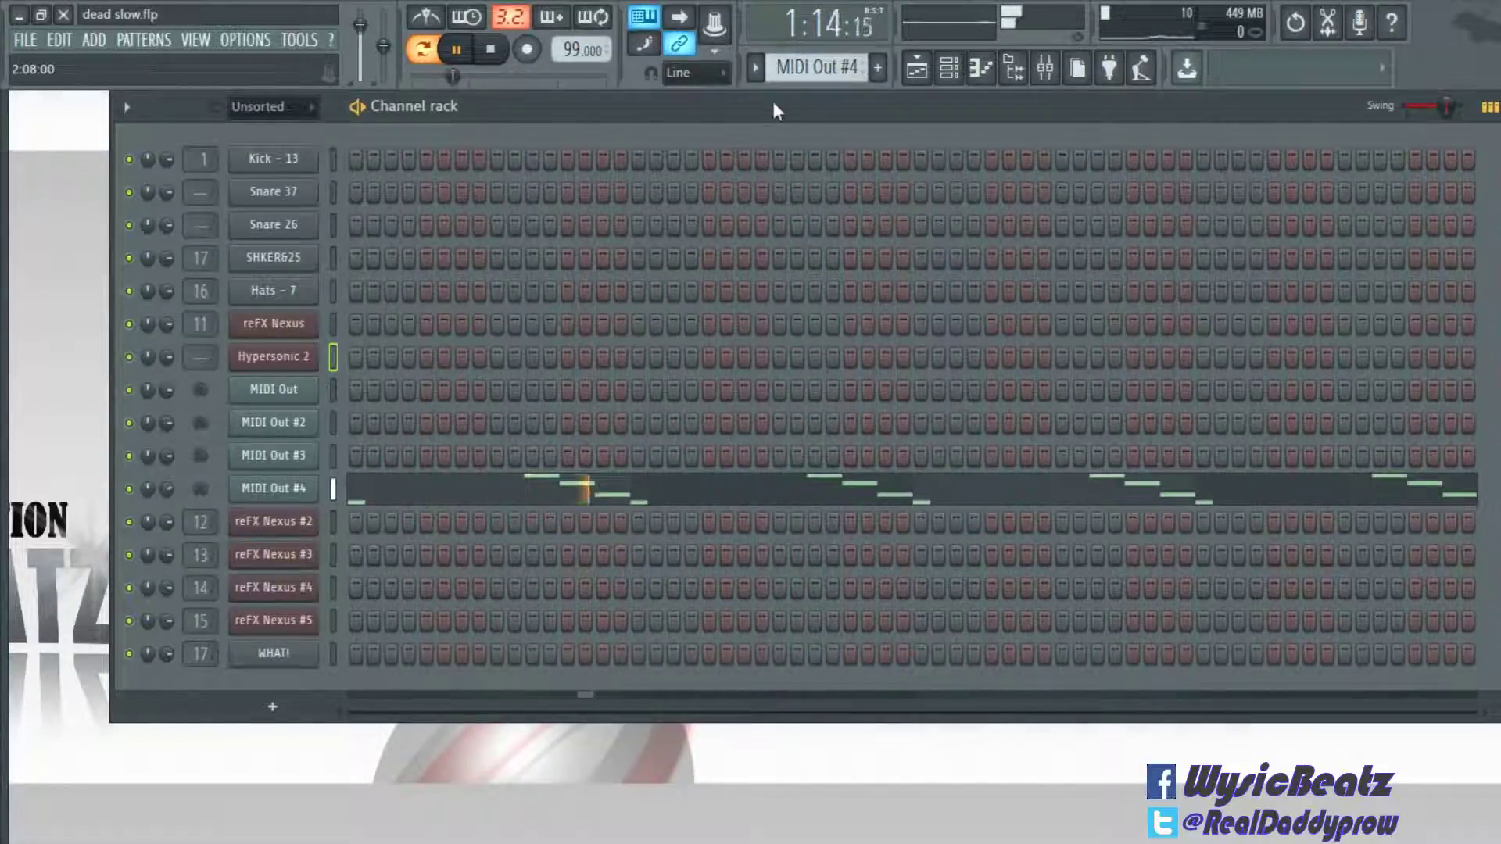
scroll(793, 72, down, 1)
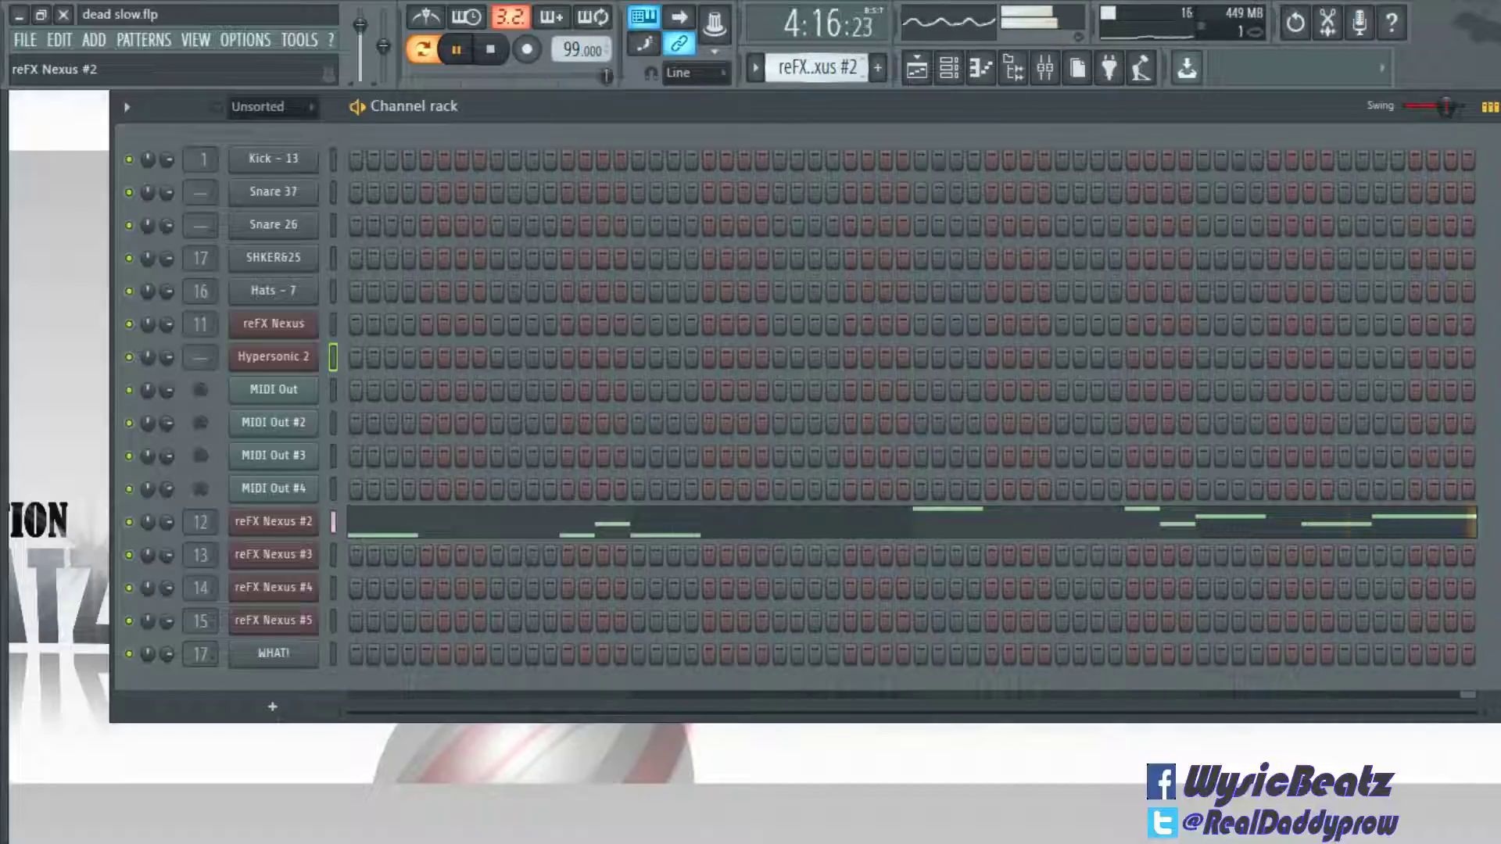
scroll(793, 72, down, 1)
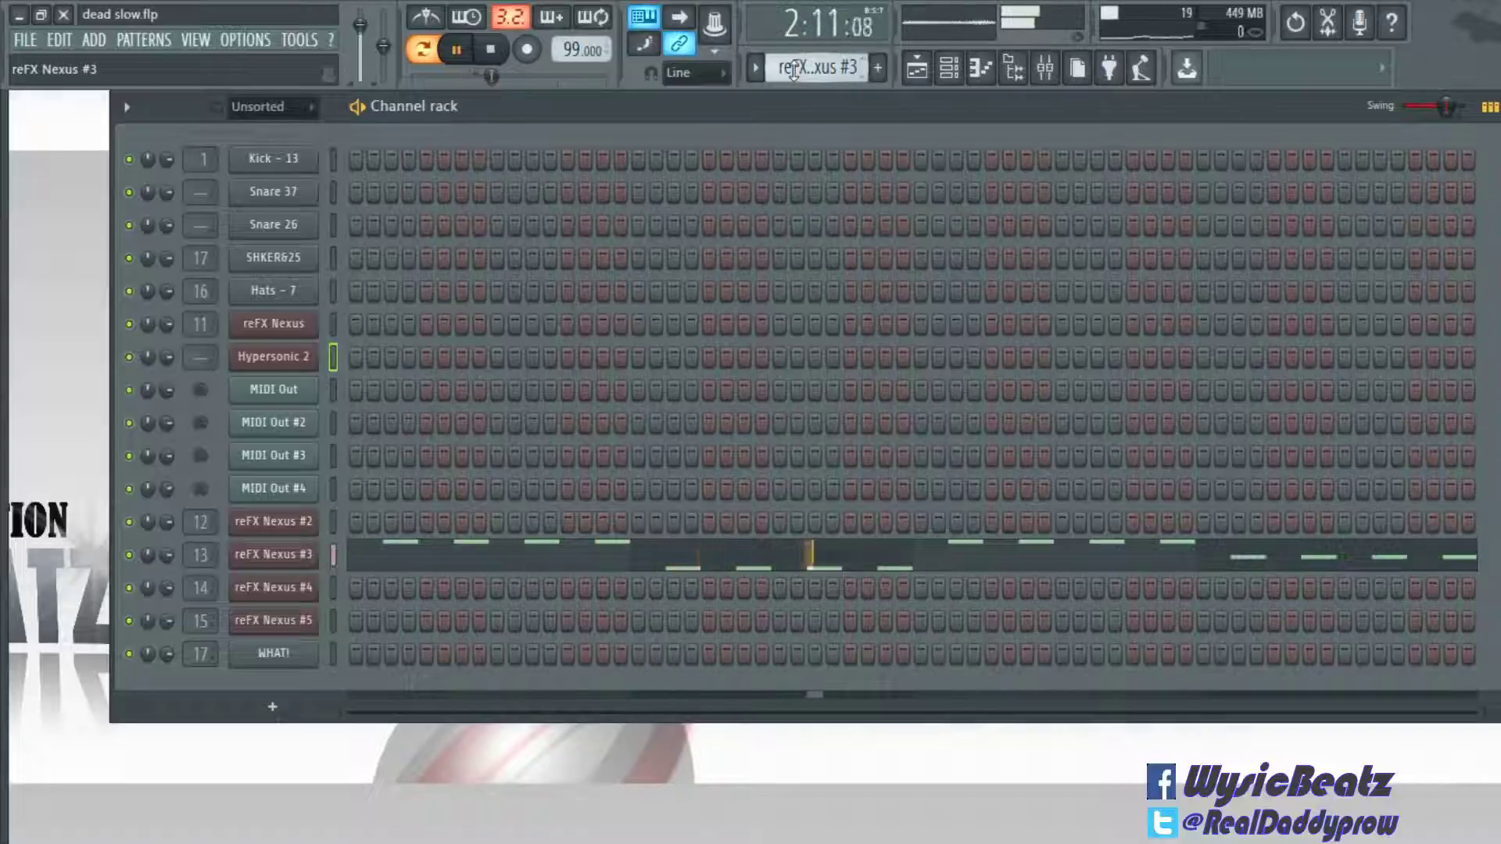
scroll(793, 69, down, 1)
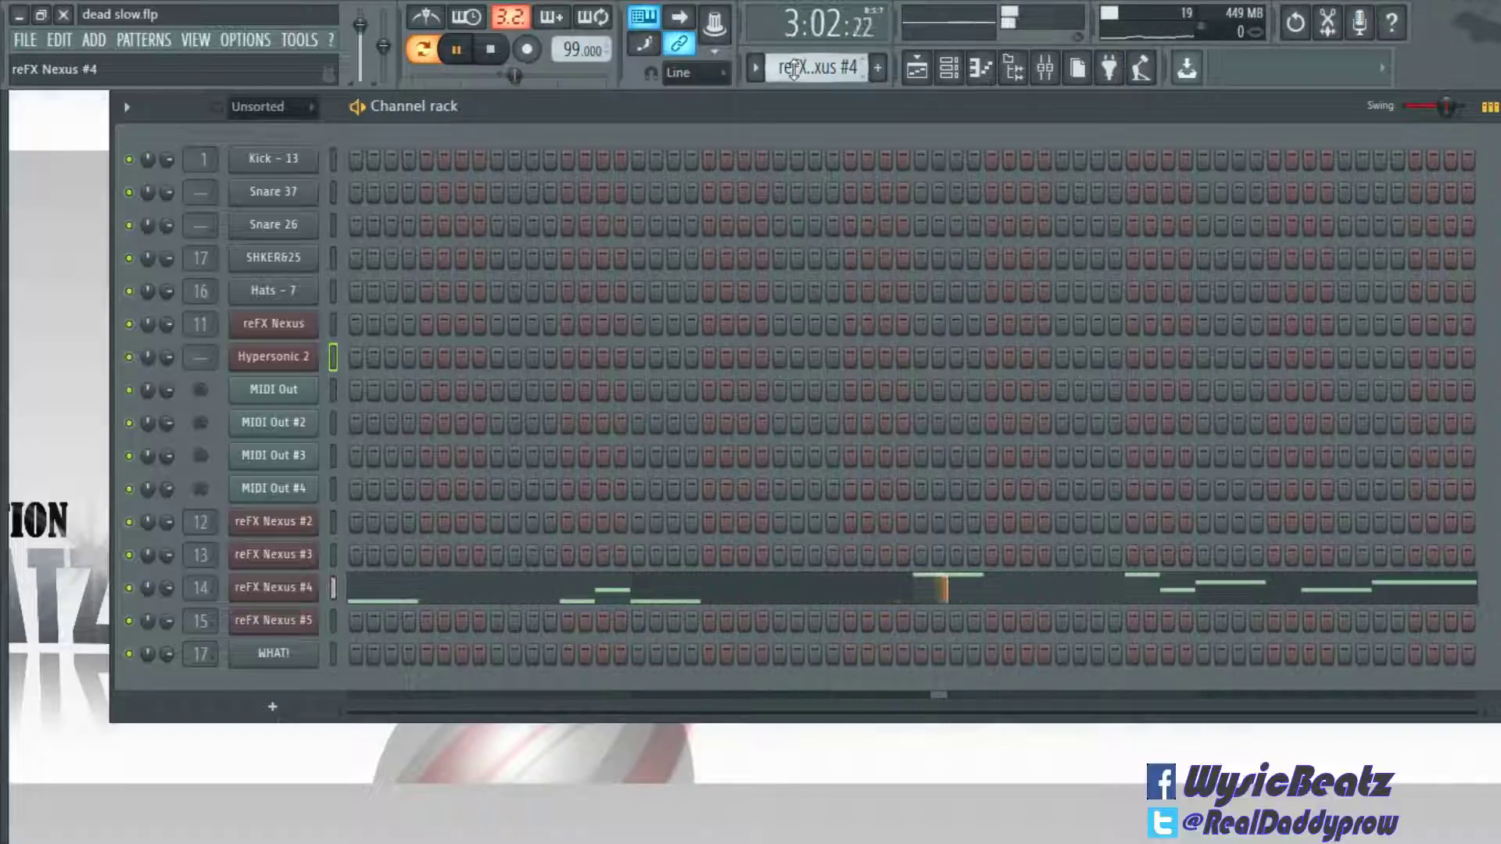
scroll(794, 69, down, 1)
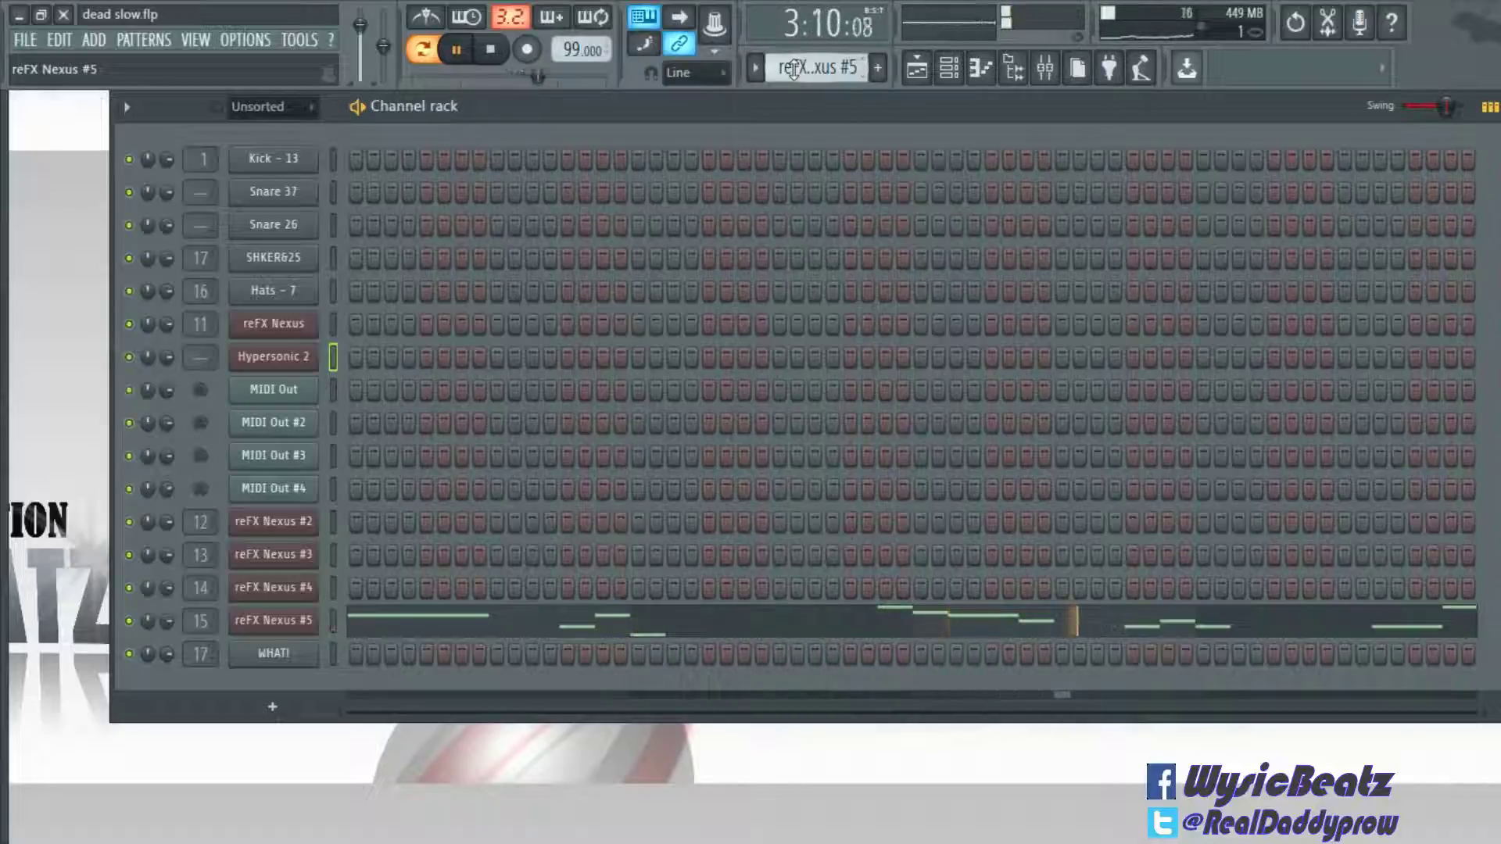
scroll(793, 68, down, 1)
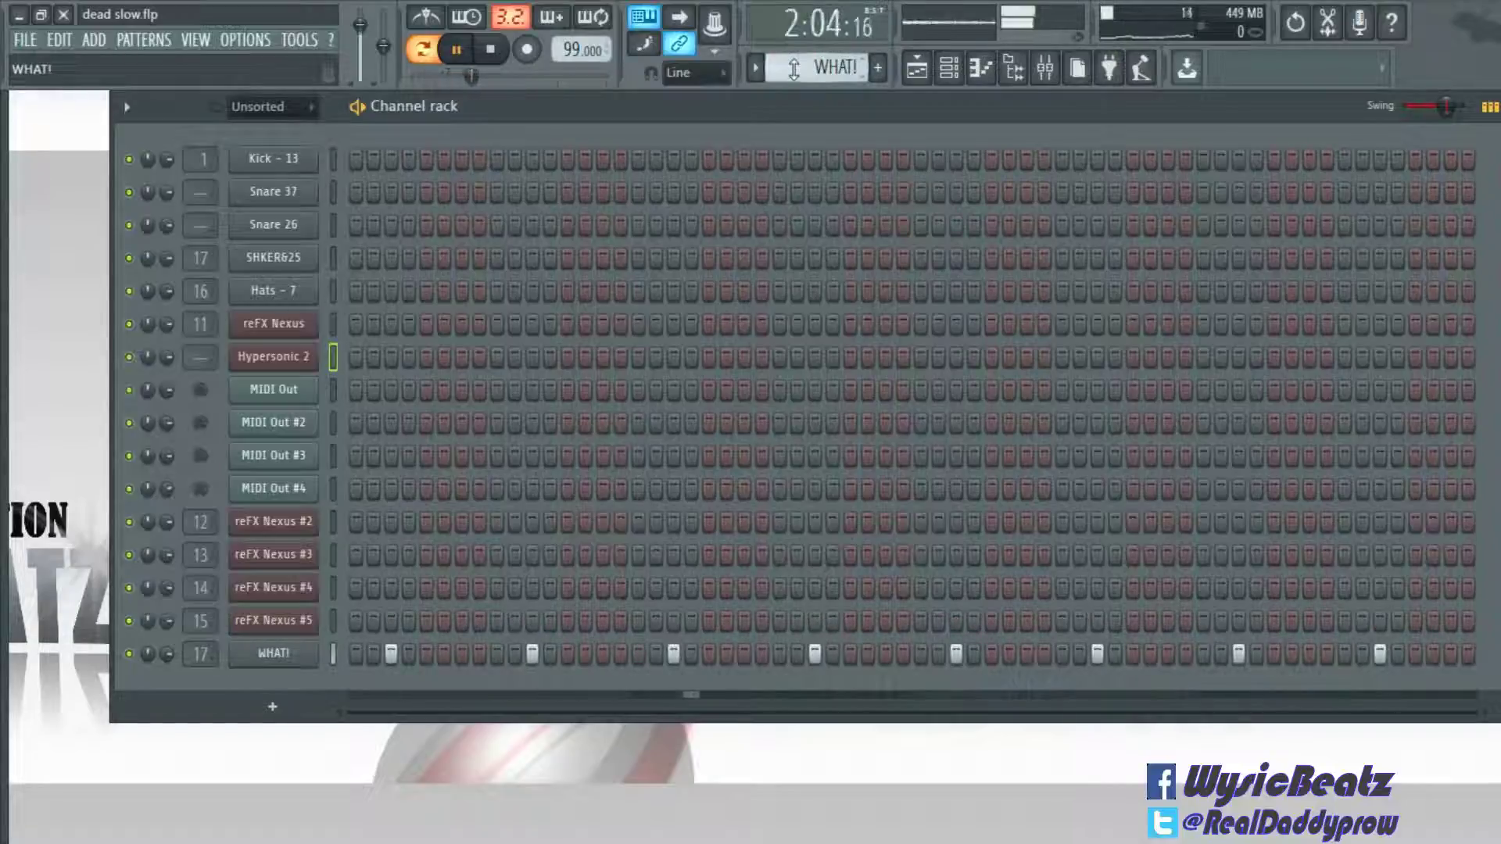
Step: Stop playback and return to the first reFX Nexus pattern
scroll(794, 68, up, 10)
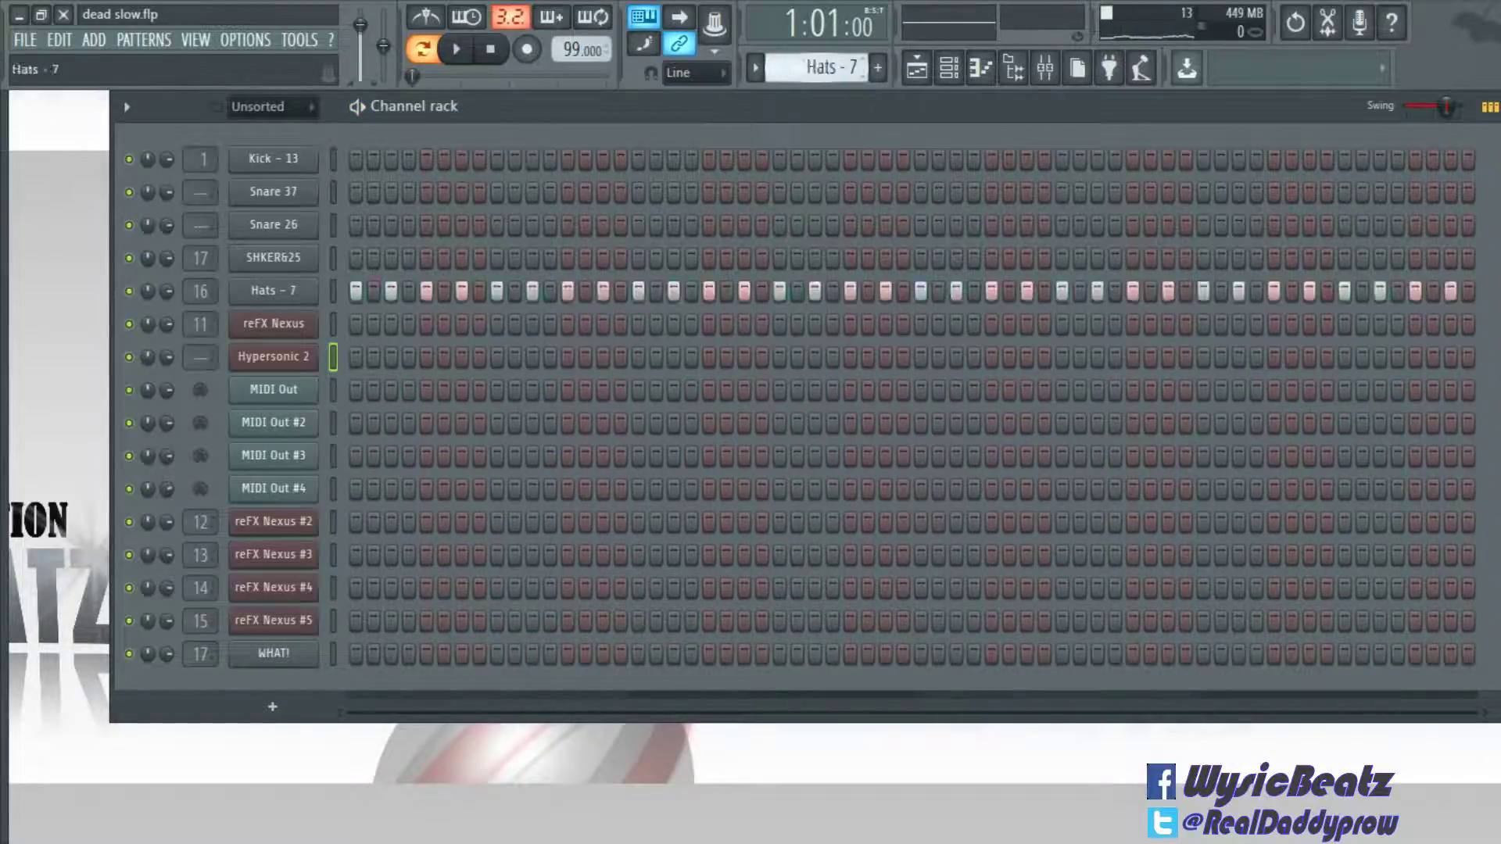
scroll(821, 68, down, 4)
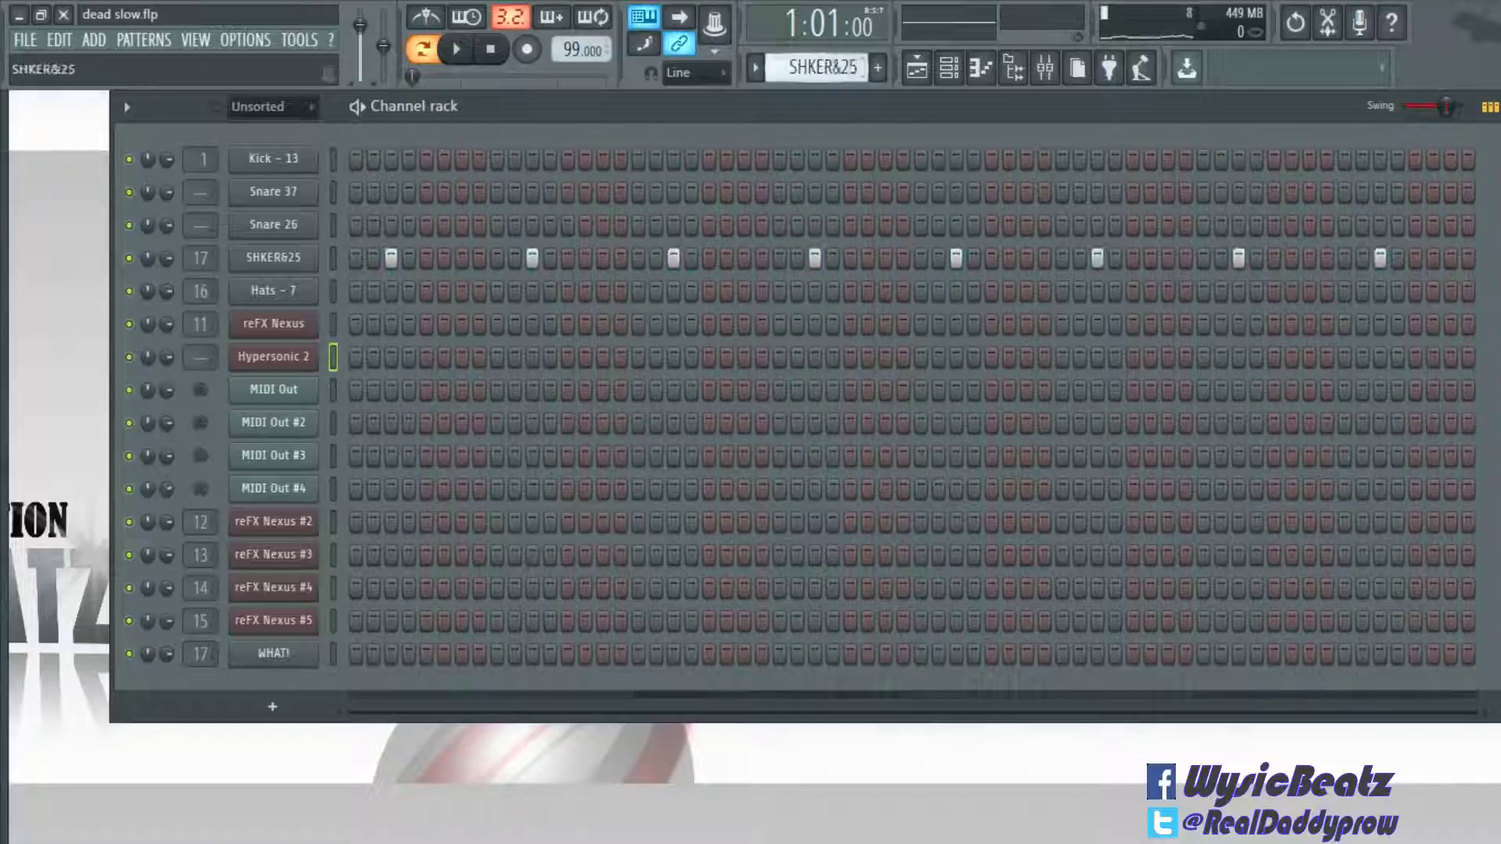
scroll(793, 68, down, 3)
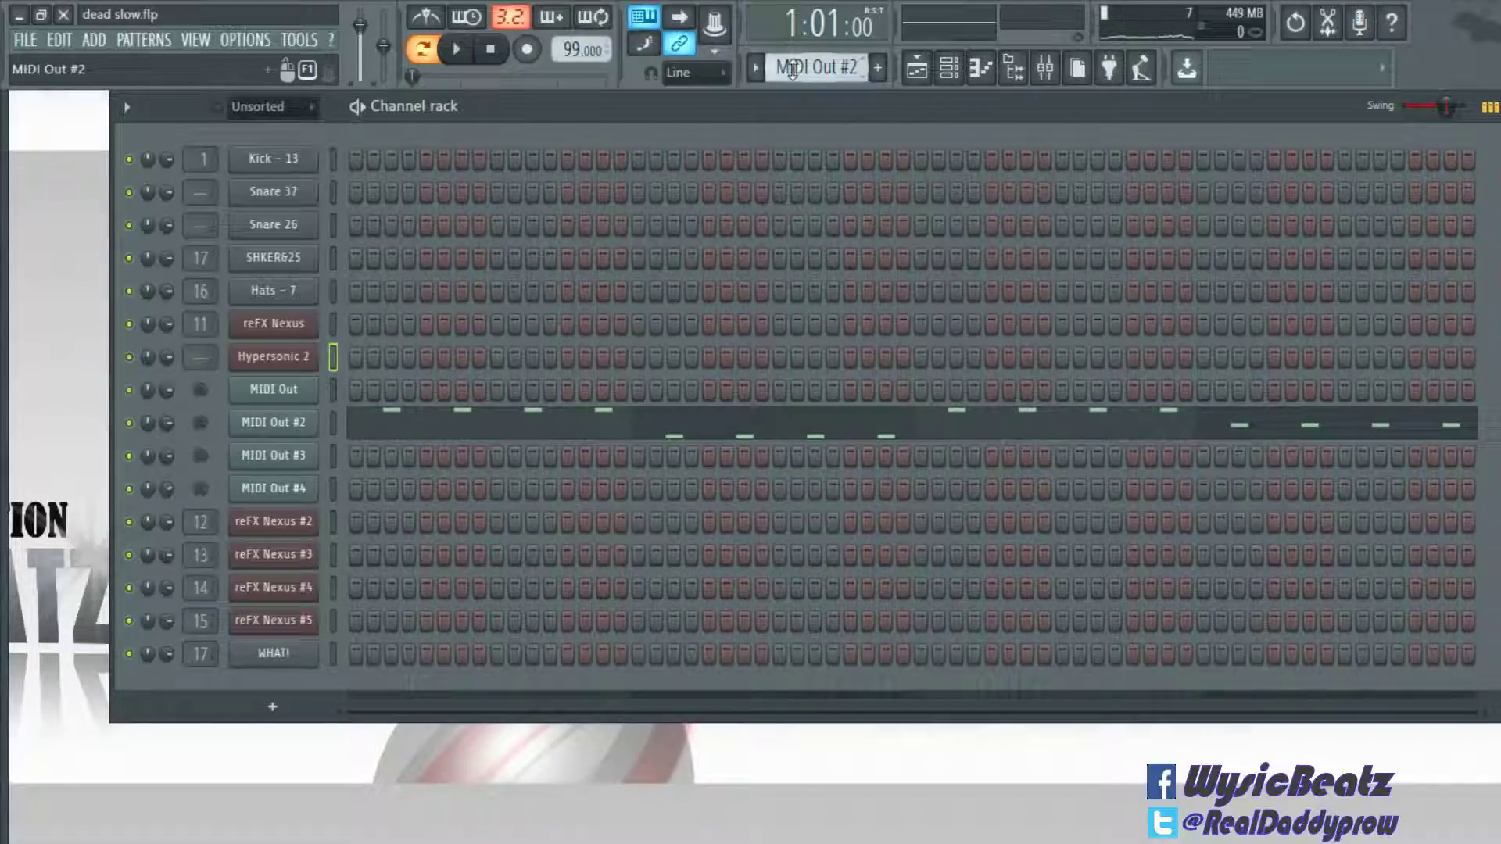
scroll(793, 69, up, 3)
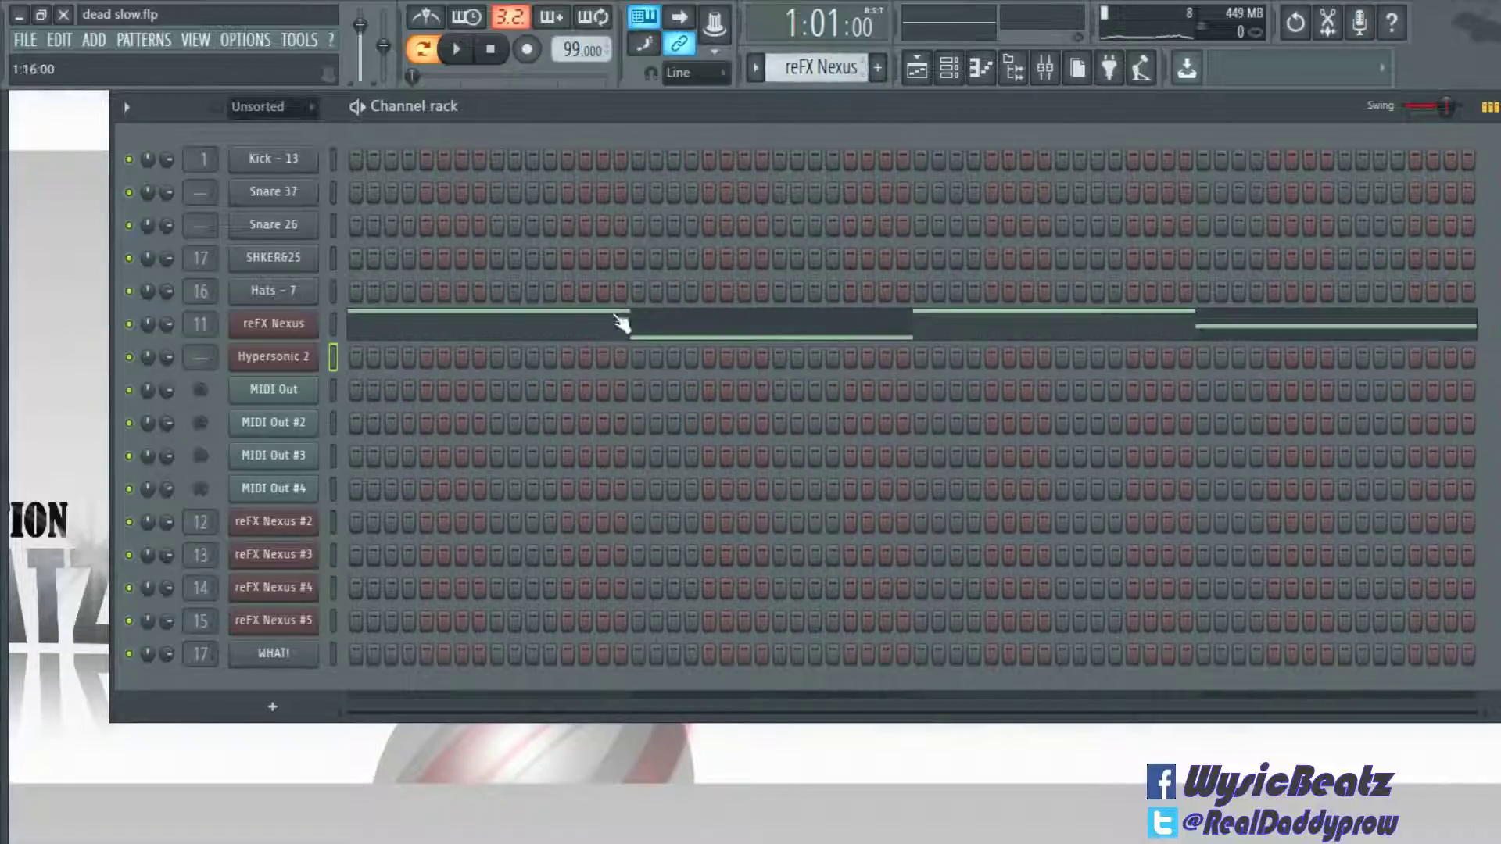
Step: Open the reFX Nexus pattern in the piano roll, view its full four-bar melody and play it back
click(530, 323)
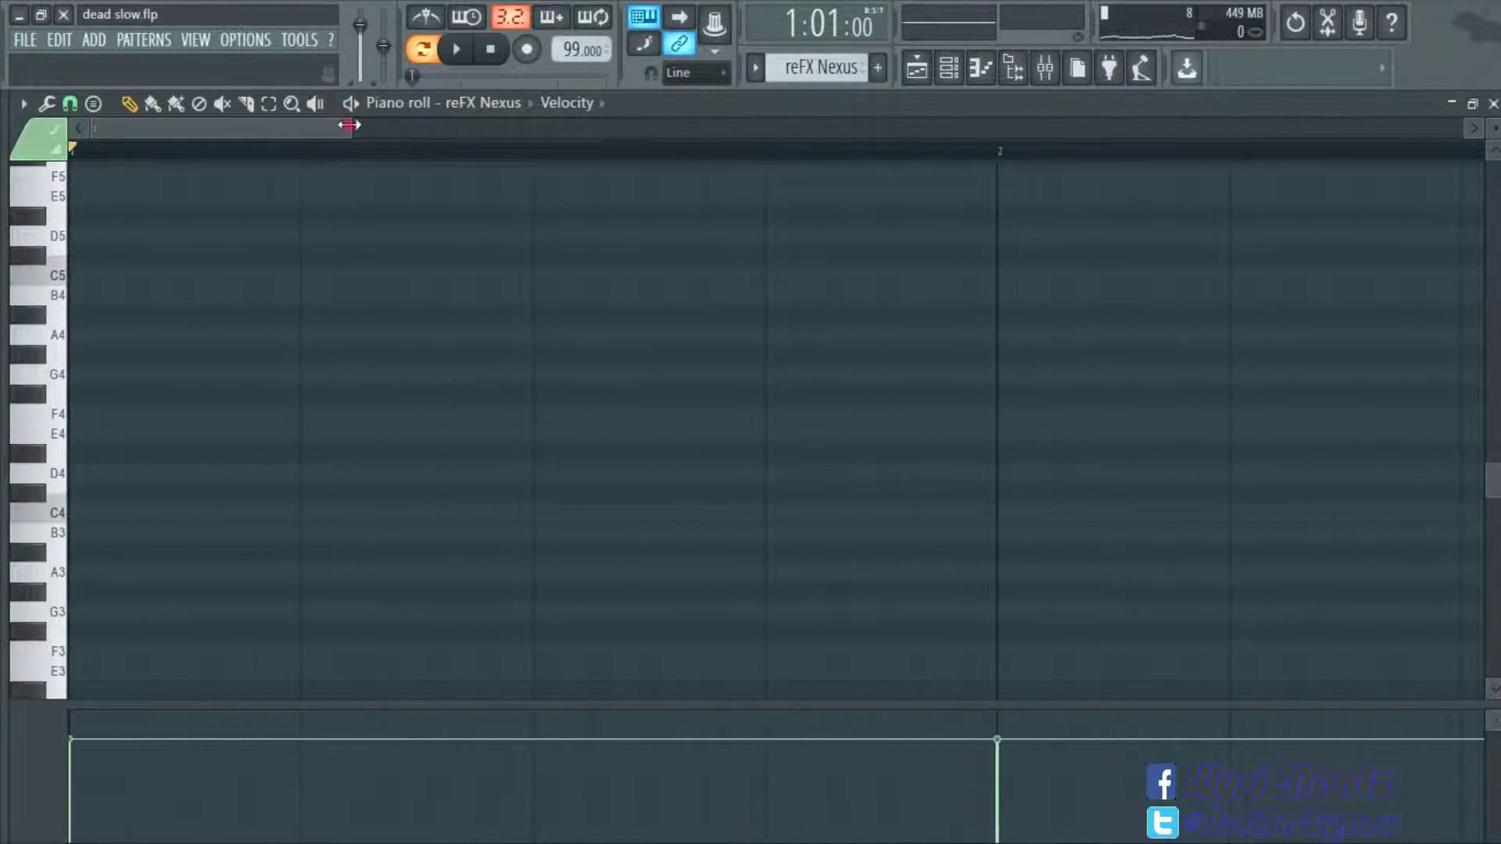
drag(349, 125, 871, 352)
scroll(831, 352, up, 5)
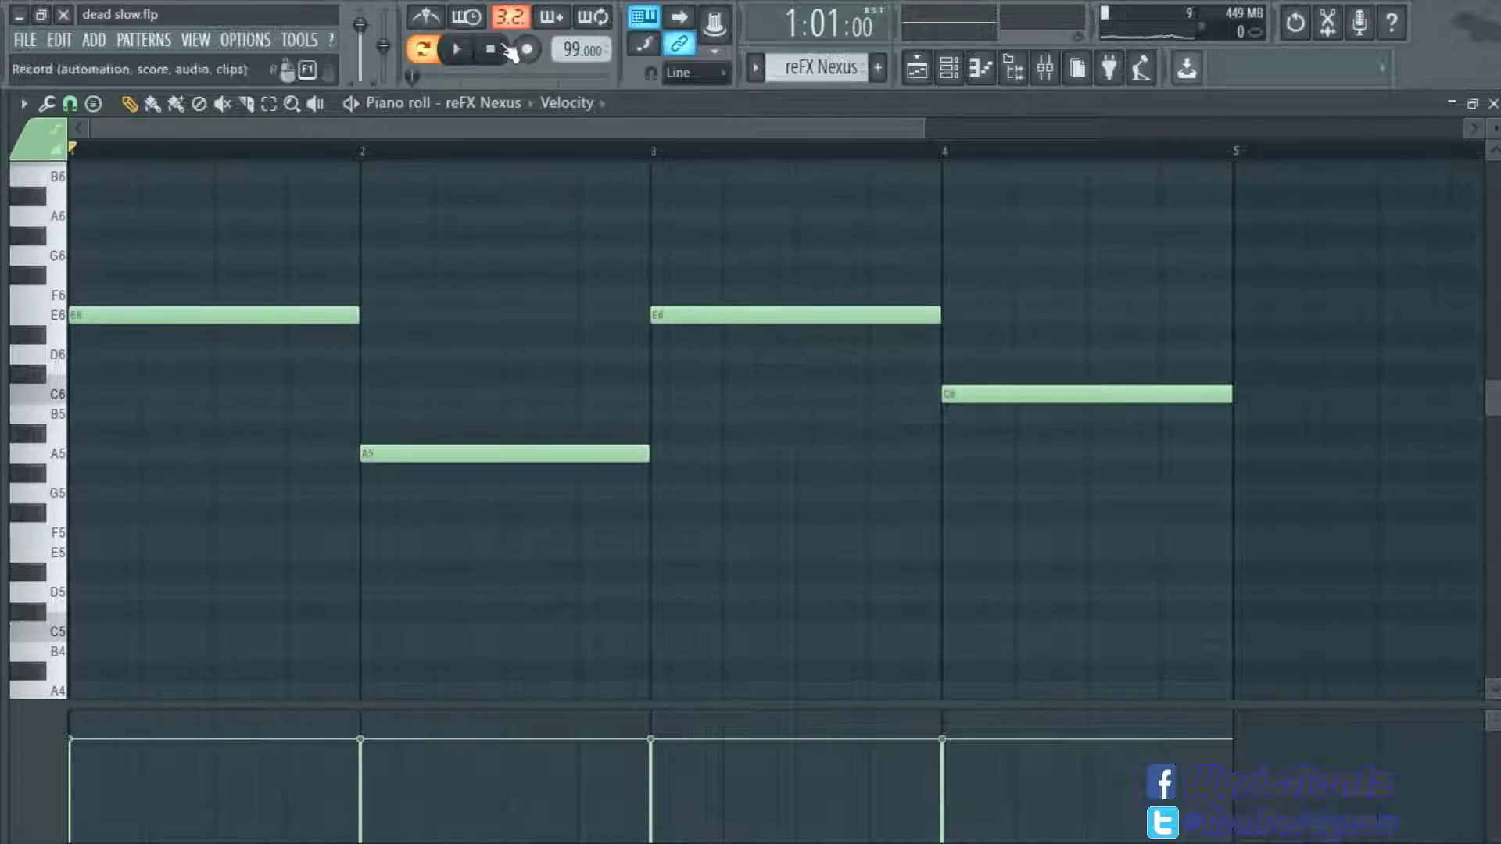
click(457, 49)
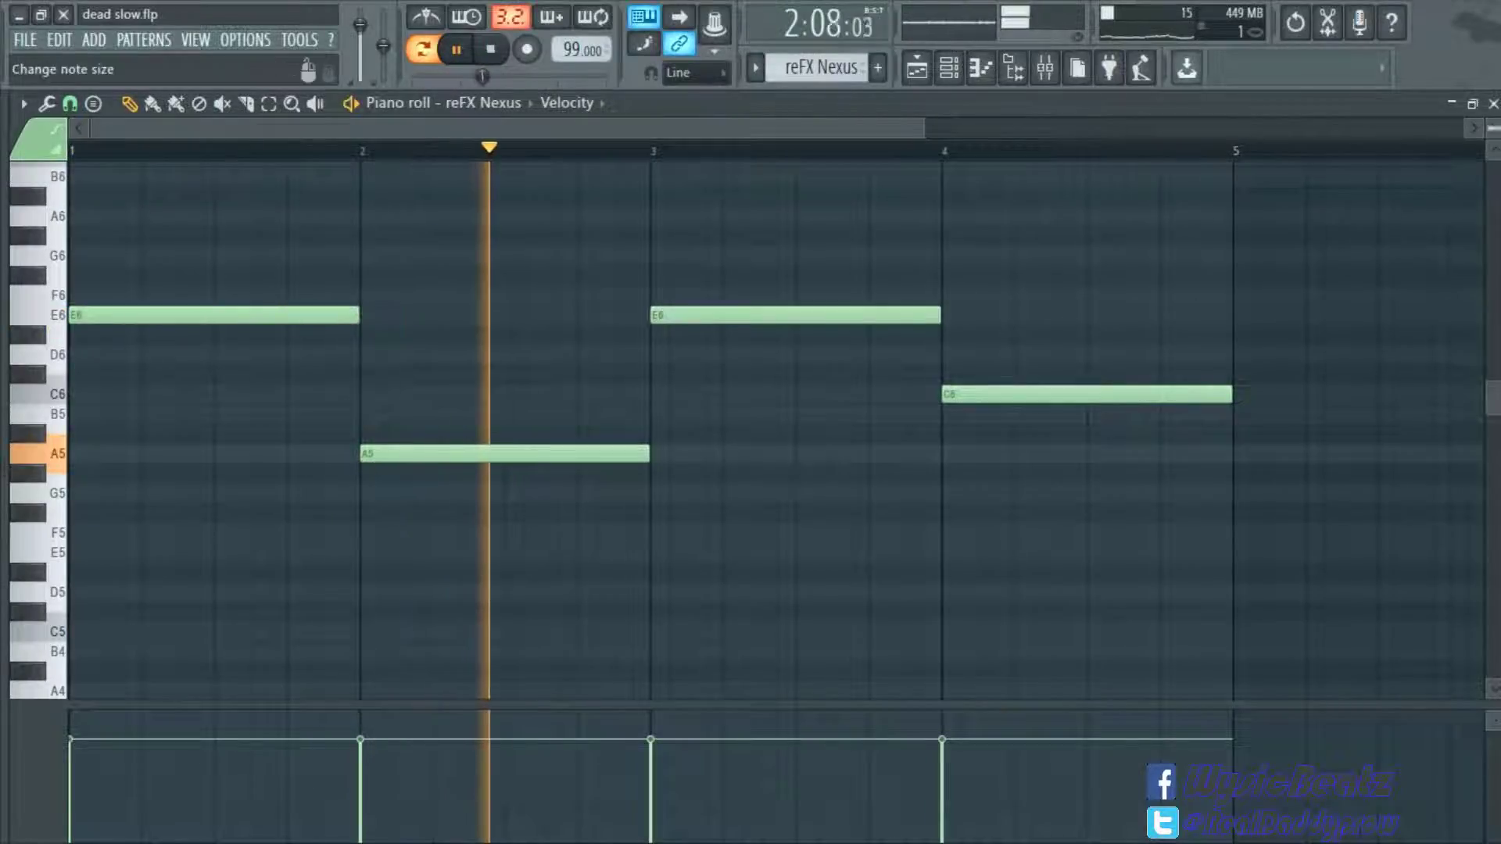
click(1493, 104)
Step: Switch to the MIDI Out pattern and examine its notes across the bars in the piano roll
scroll(813, 68, up, 1)
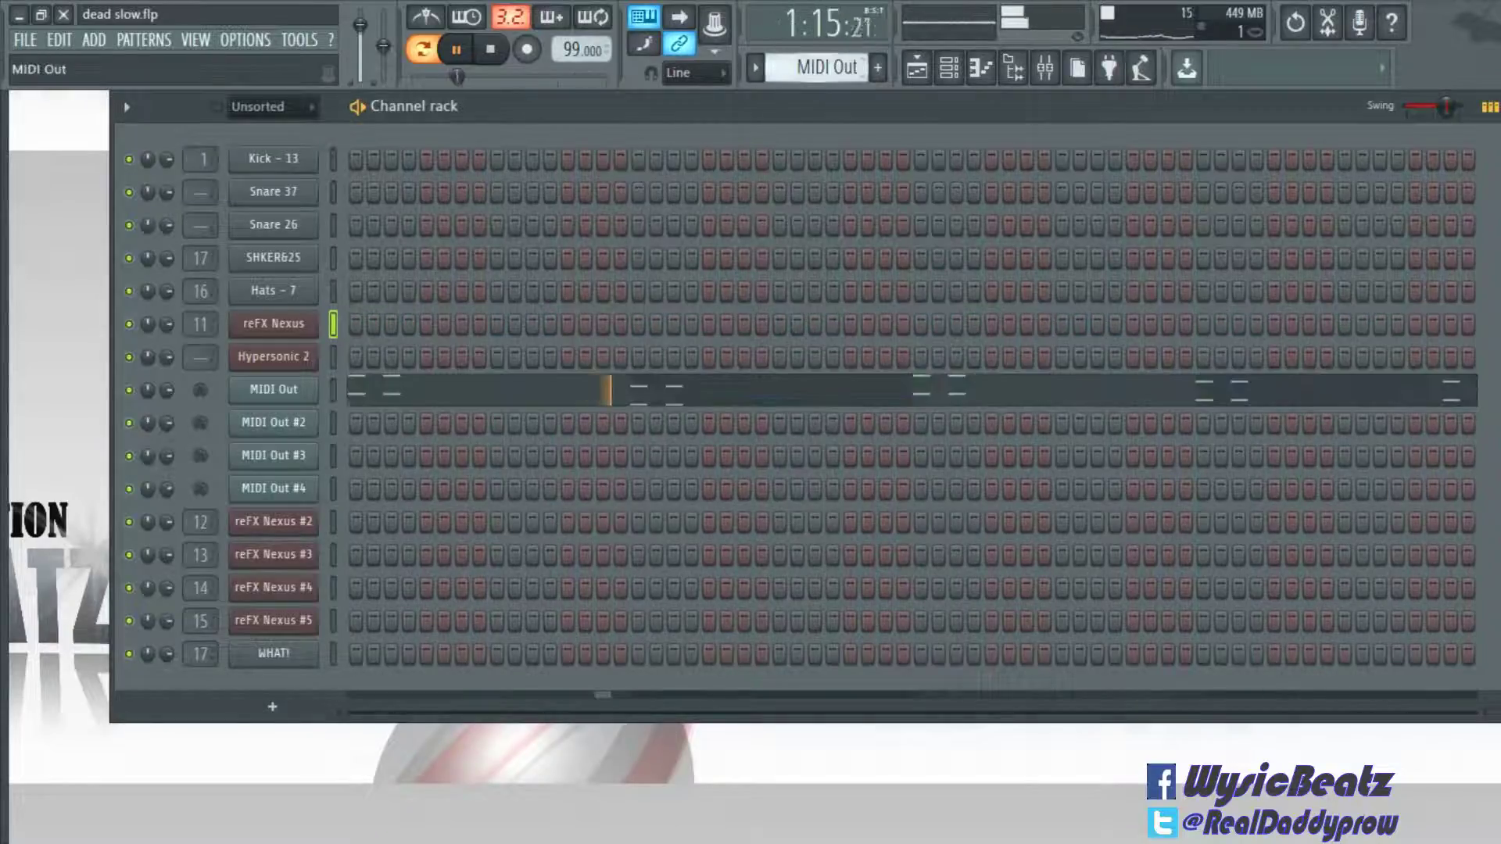
click(643, 399)
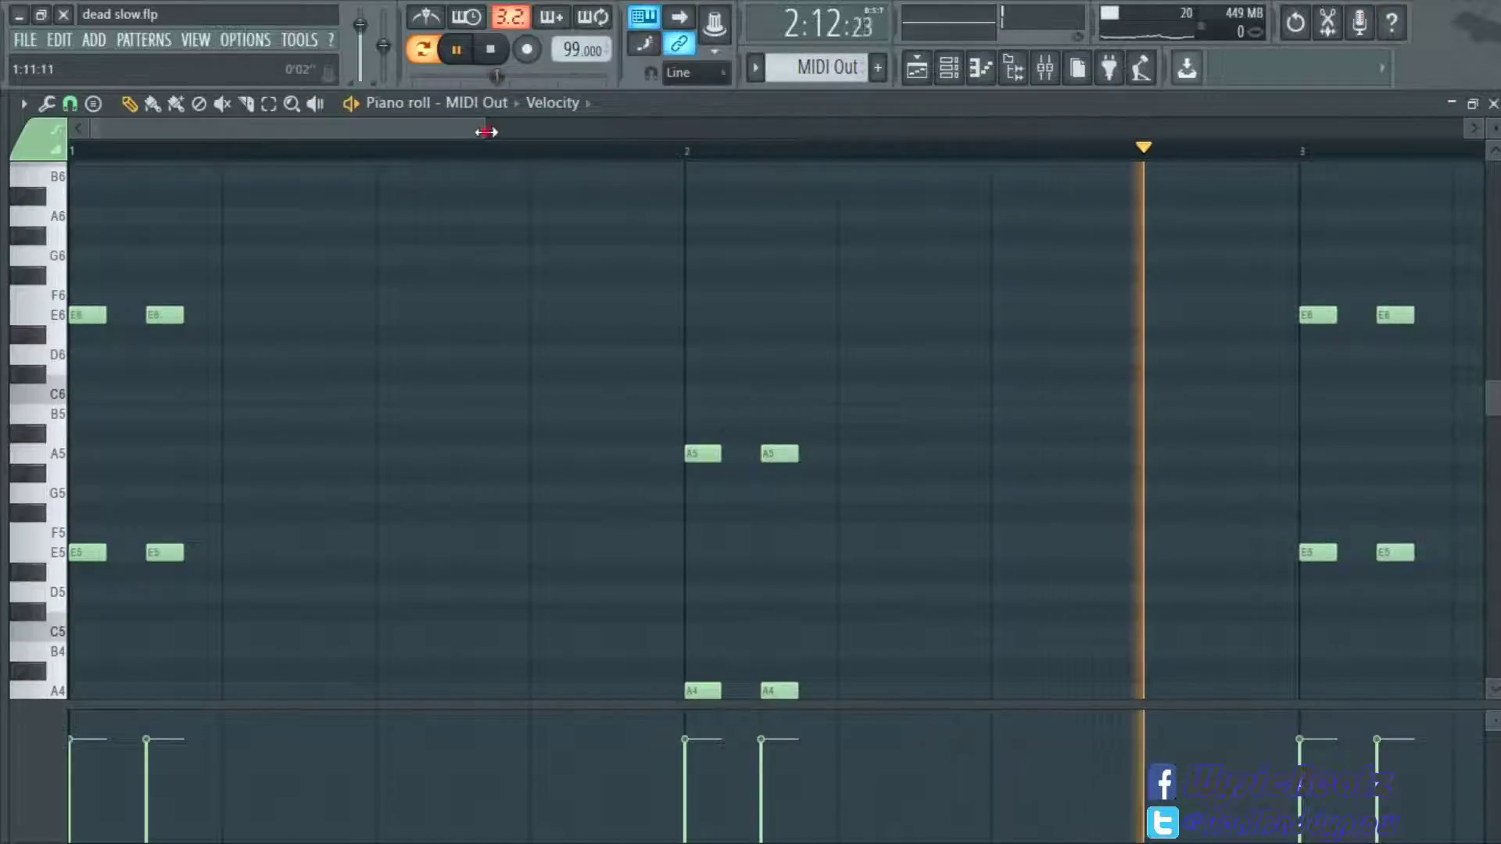
drag(564, 135, 653, 134)
scroll(954, 355, down, 2)
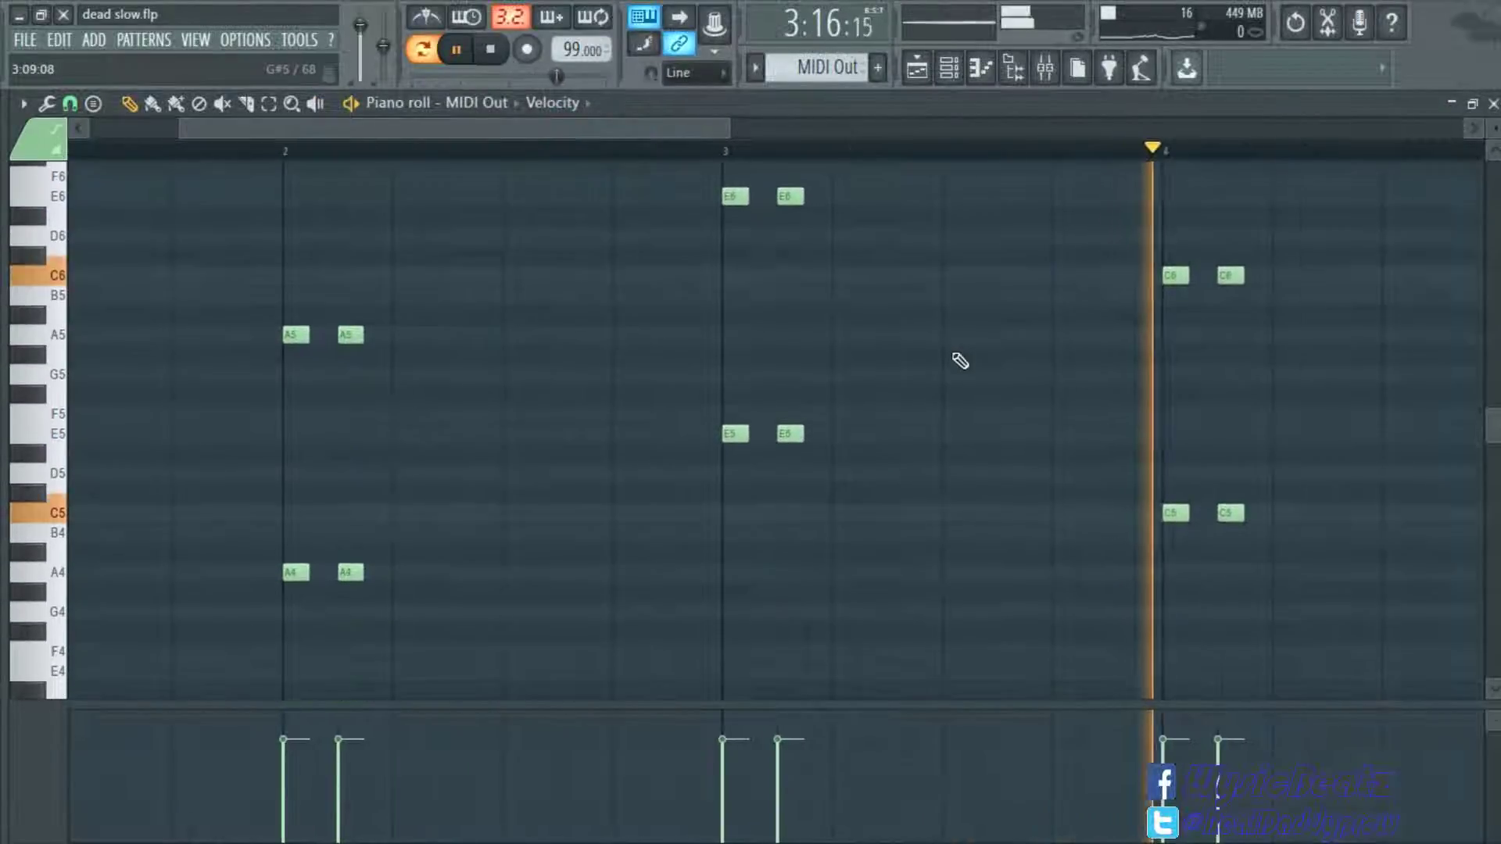
Step: Switch to the MIDI Out #2 pattern and examine its full four bars of notes in the piano roll
click(1493, 104)
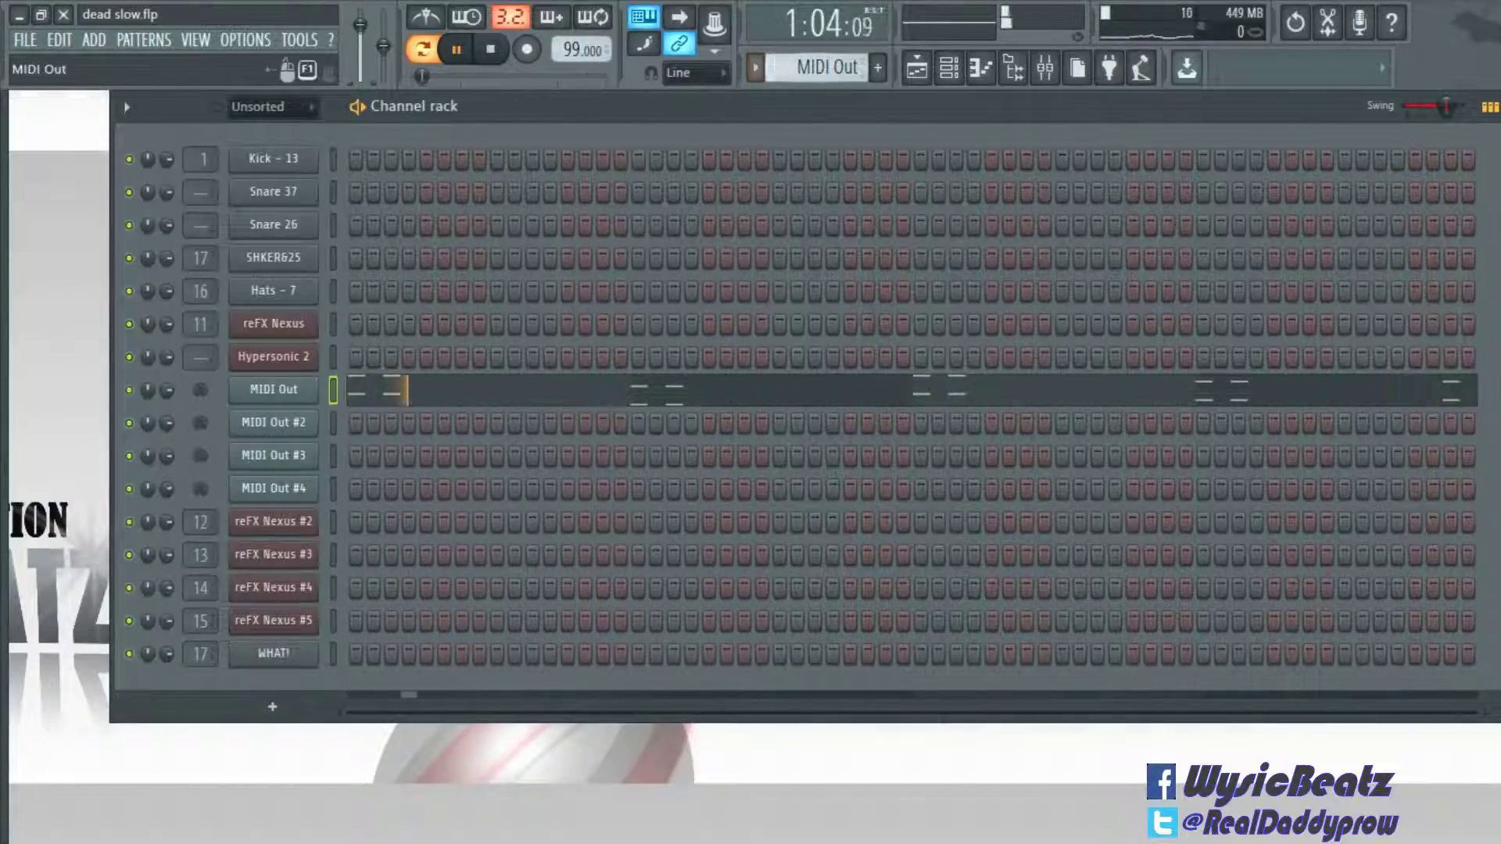
scroll(769, 68, down, 1)
click(562, 427)
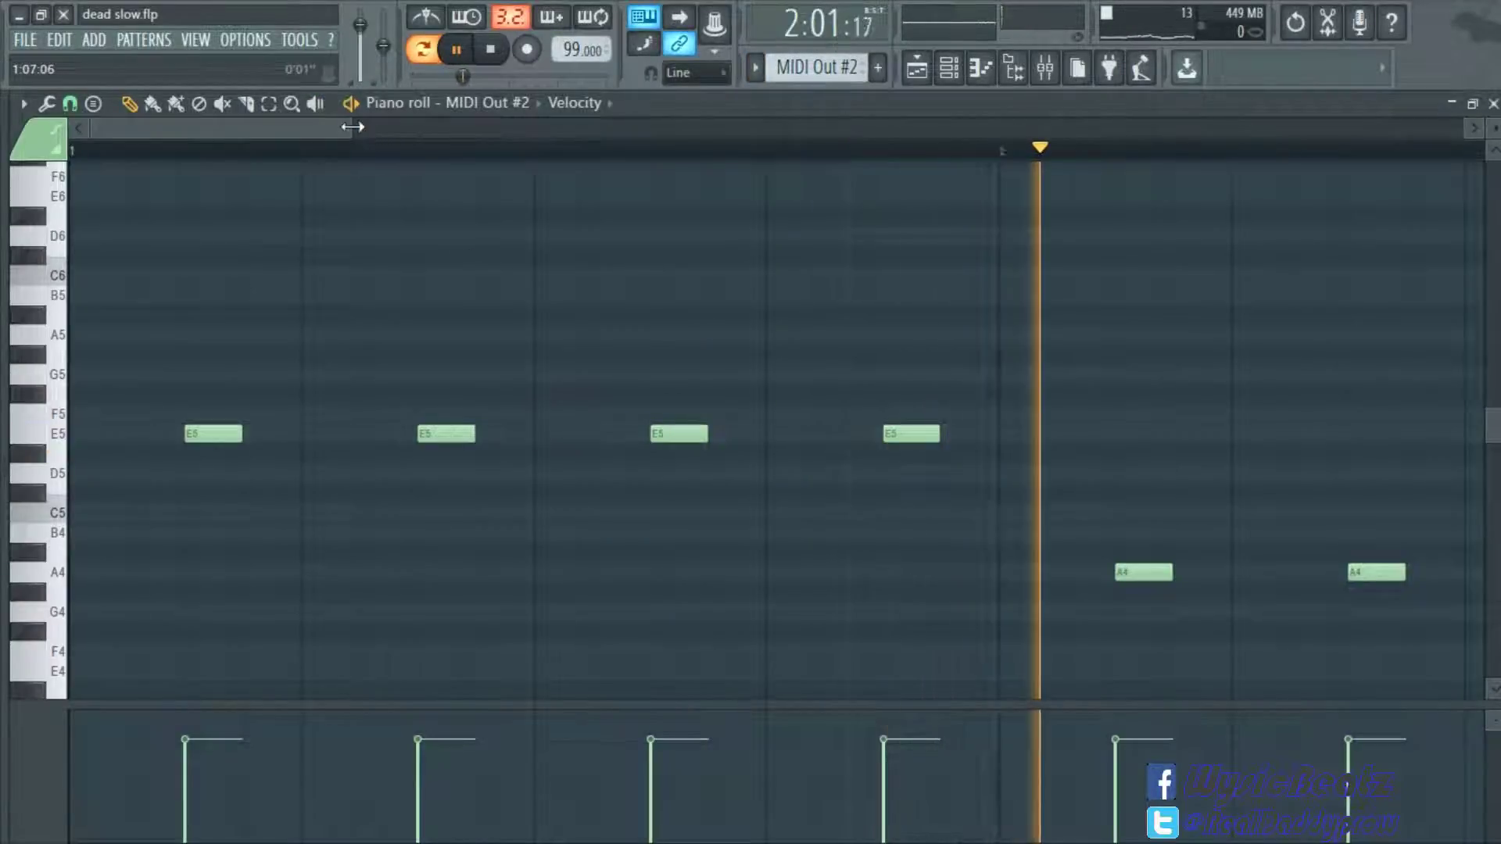
ctrl+scroll(720, 204, down, 2)
ctrl+scroll(847, 243, down, 2)
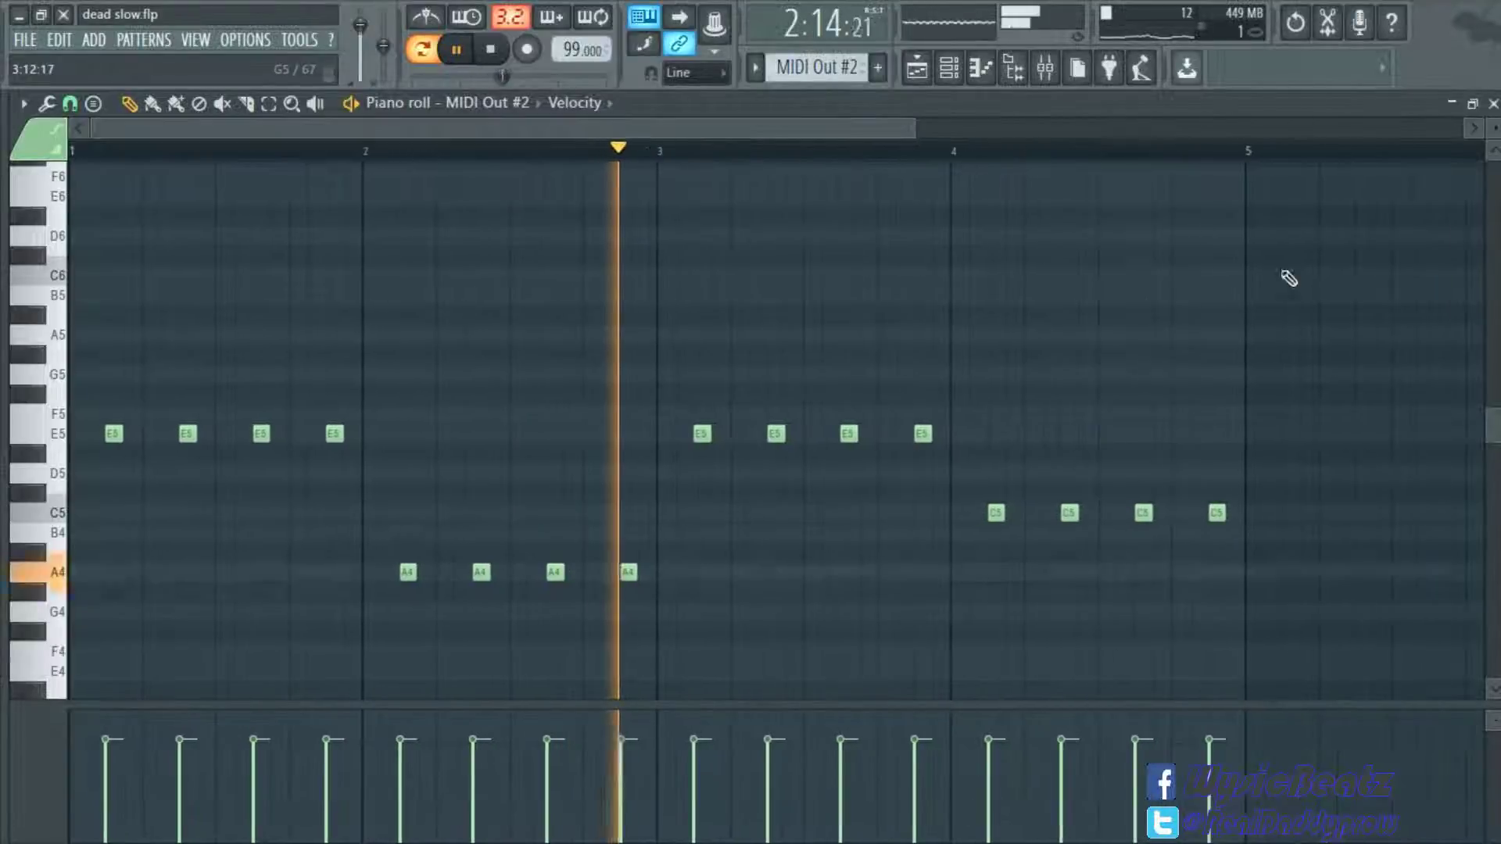
click(1492, 104)
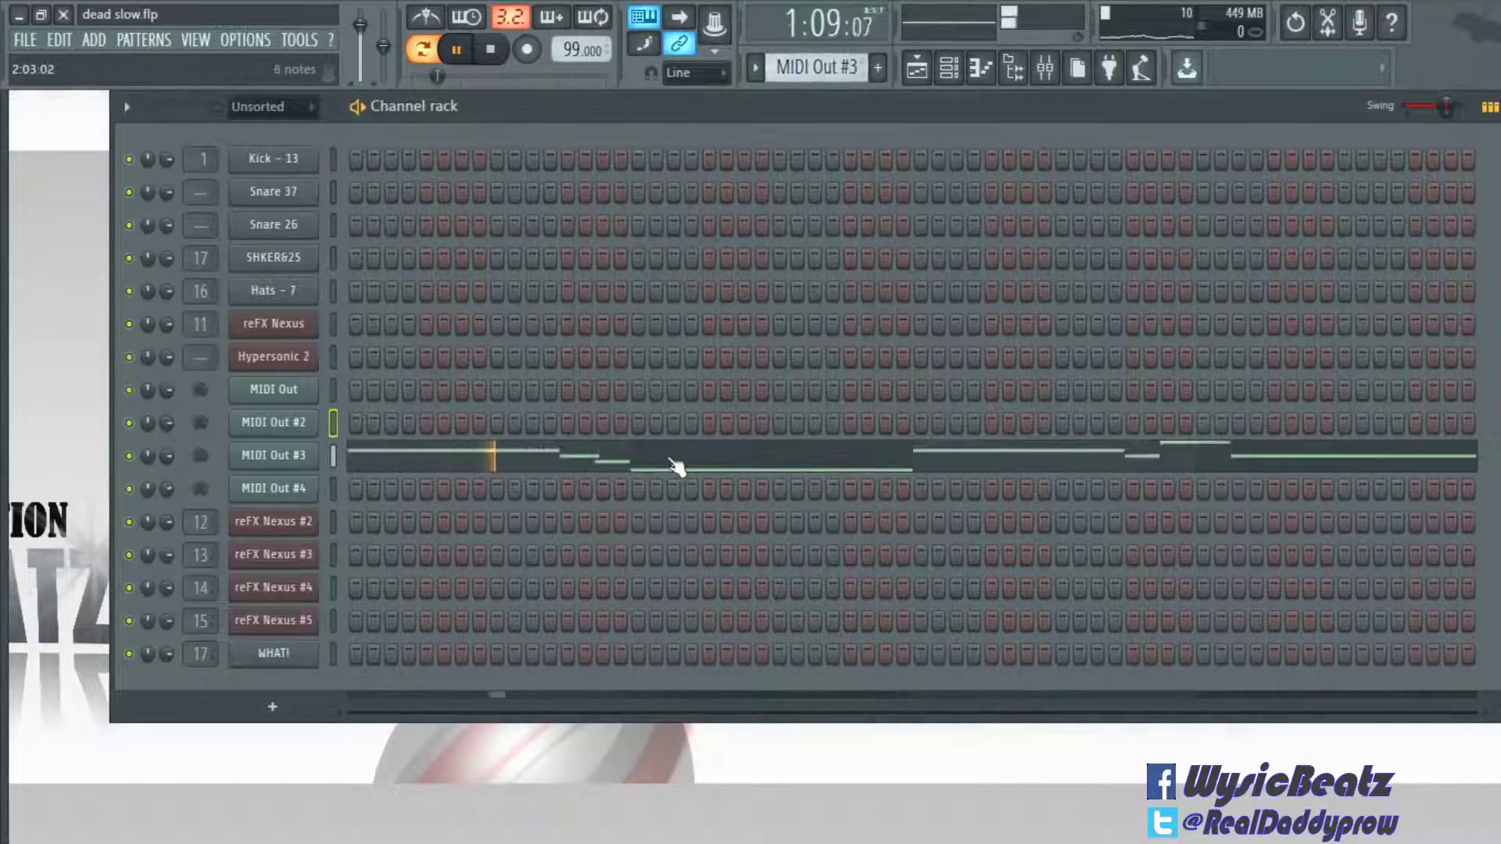
Step: Open the MIDI Out #3 pattern in the piano roll and examine its whole four-bar melody during playback
click(674, 457)
drag(478, 128, 1082, 222)
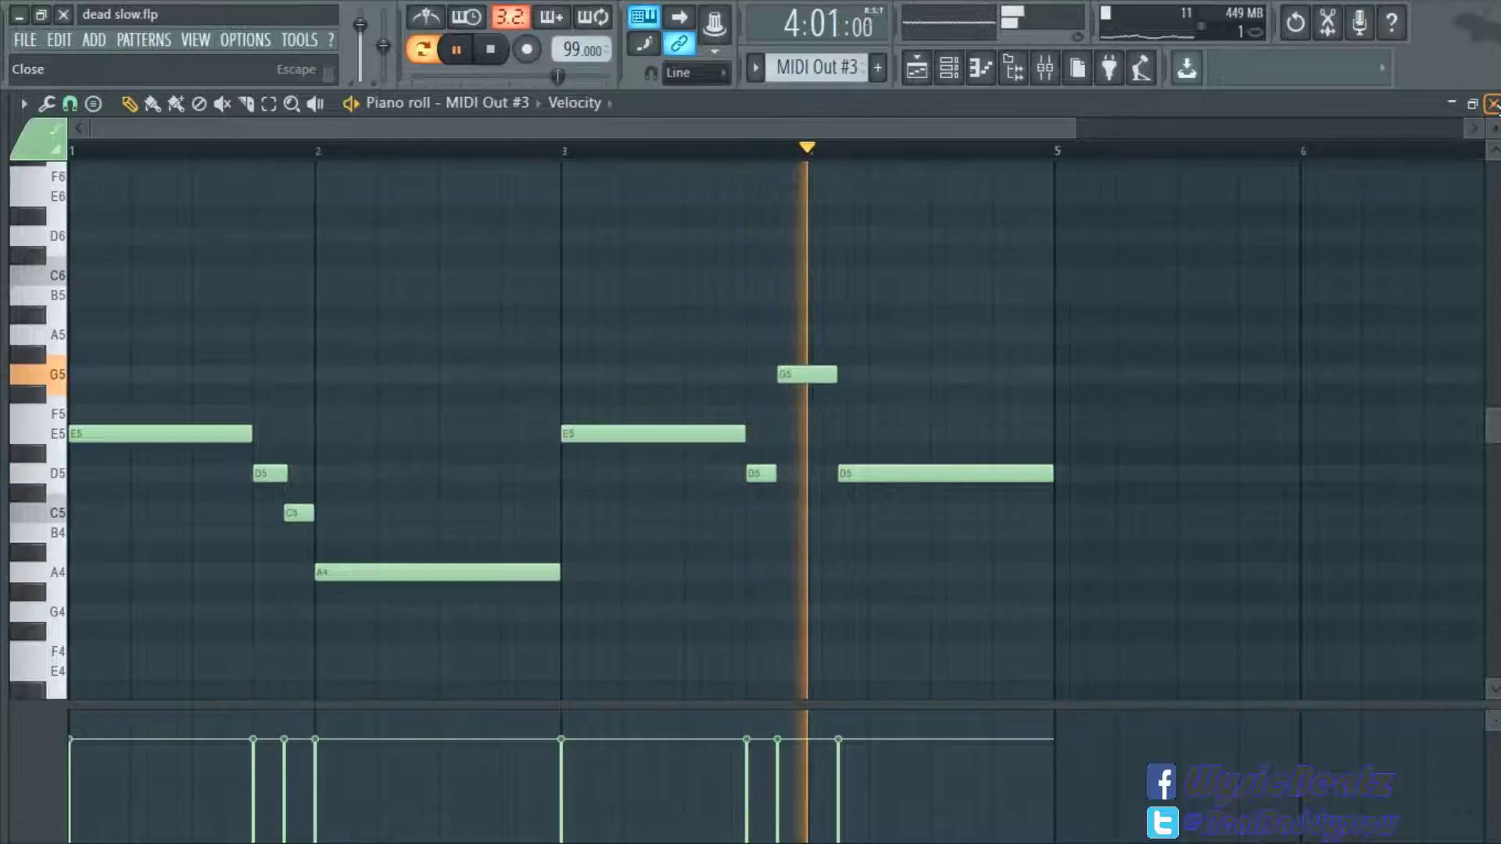
click(1491, 104)
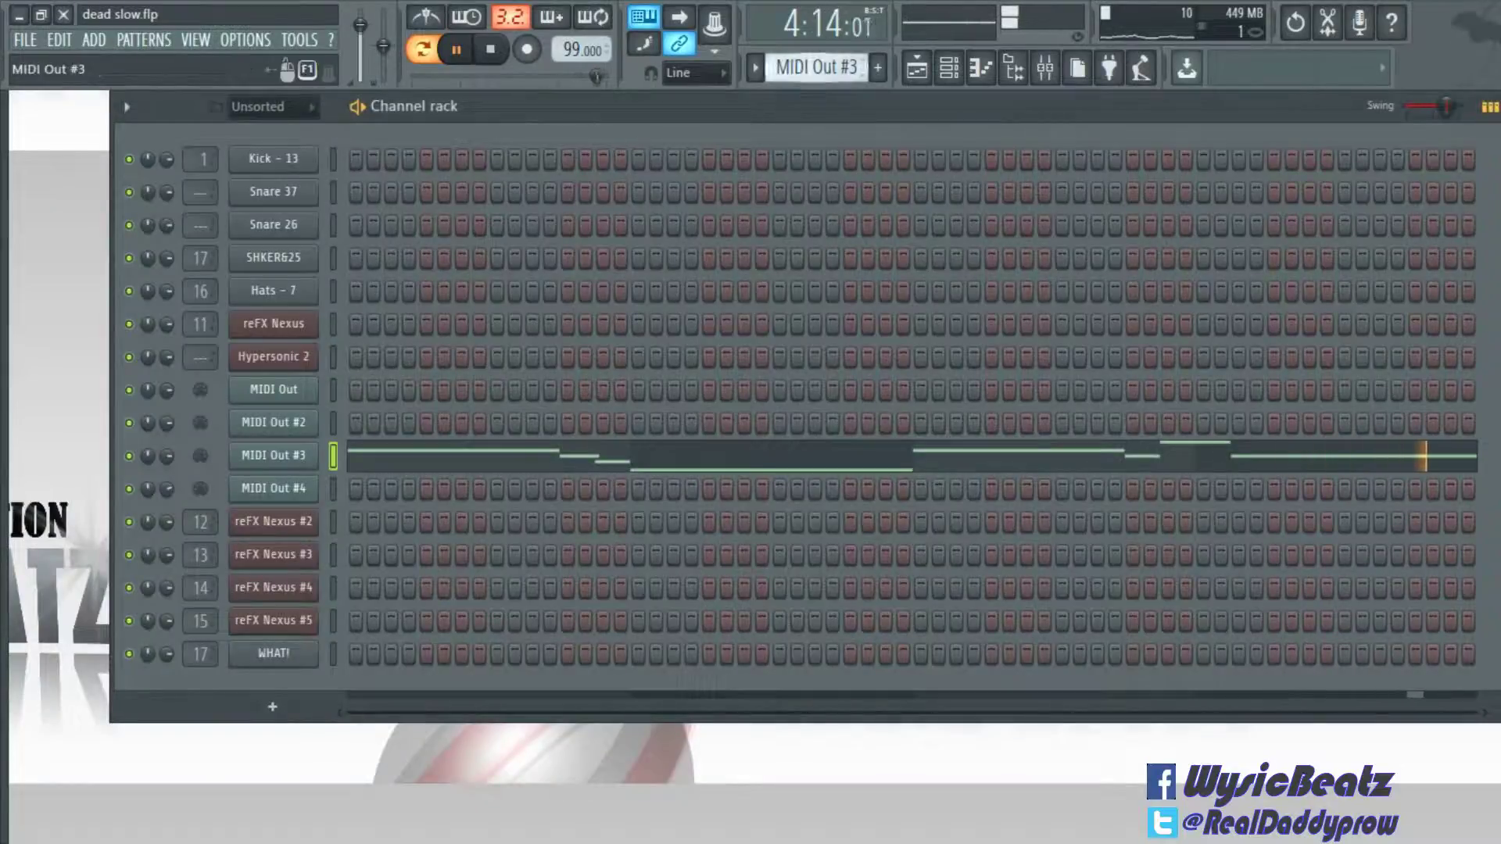
Step: Switch to the MIDI Out #4 pattern and examine its high-octave notes in the piano roll
scroll(792, 72, down, 1)
click(672, 491)
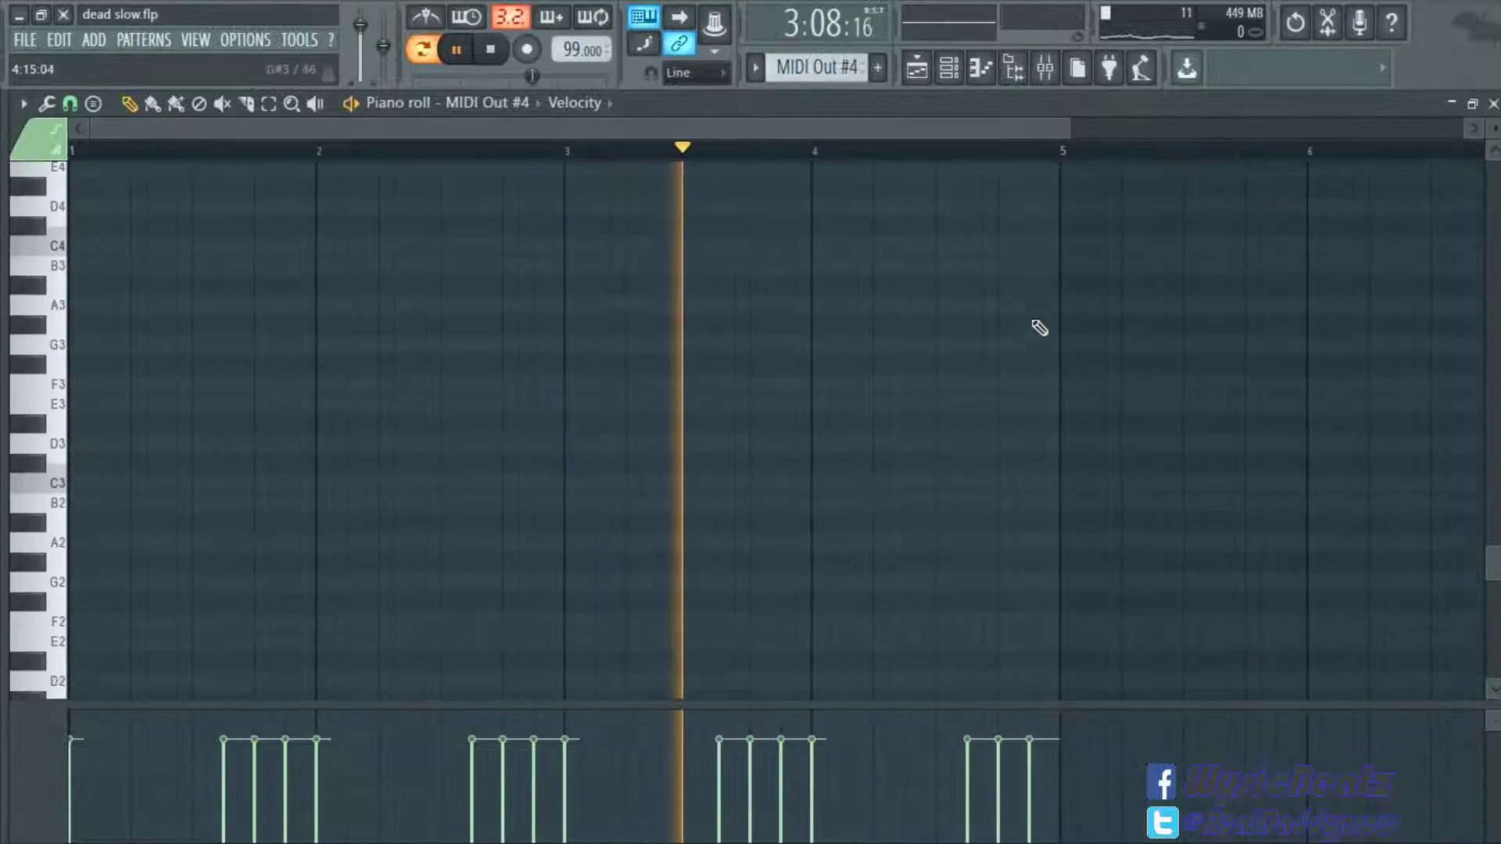
scroll(1045, 297, up, 5)
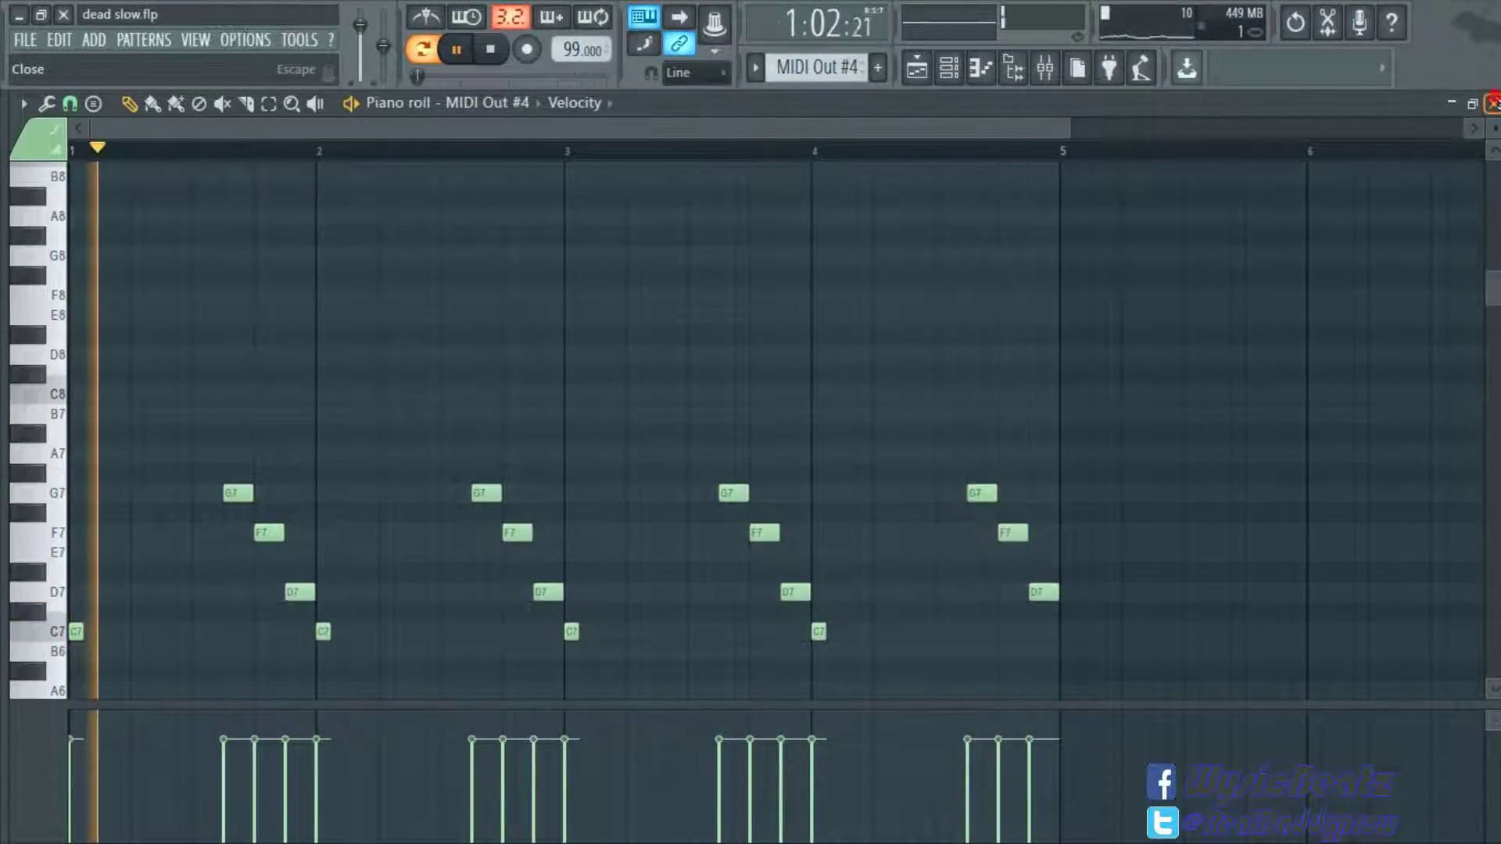
click(1491, 103)
Step: Switch to the reFX Nexus #2 pattern and examine its low-octave notes across all four bars in the piano roll
scroll(817, 68, down, 1)
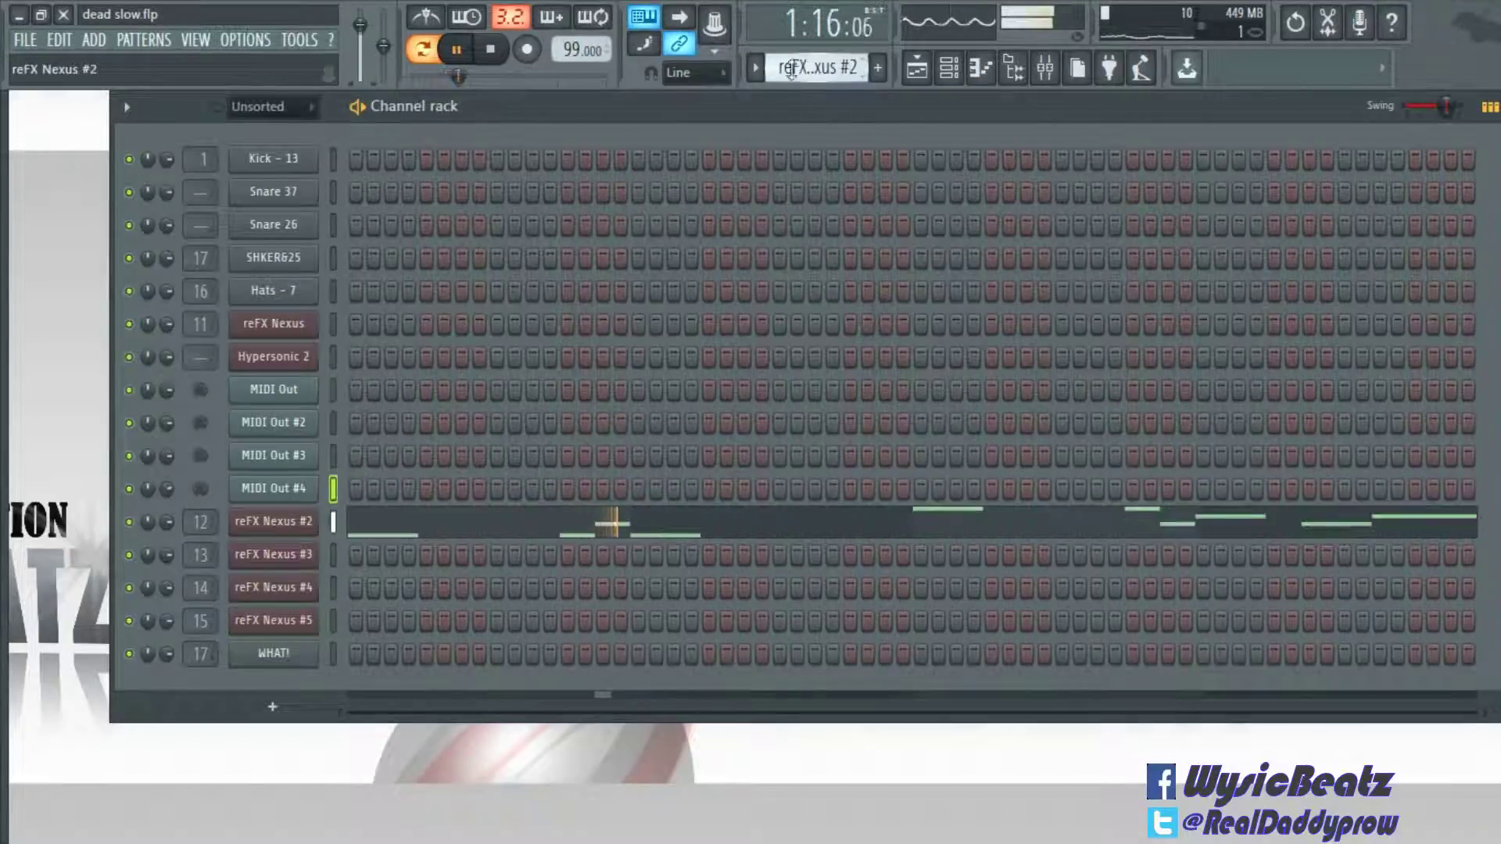
click(640, 526)
drag(554, 129, 892, 402)
scroll(891, 400, down, 8)
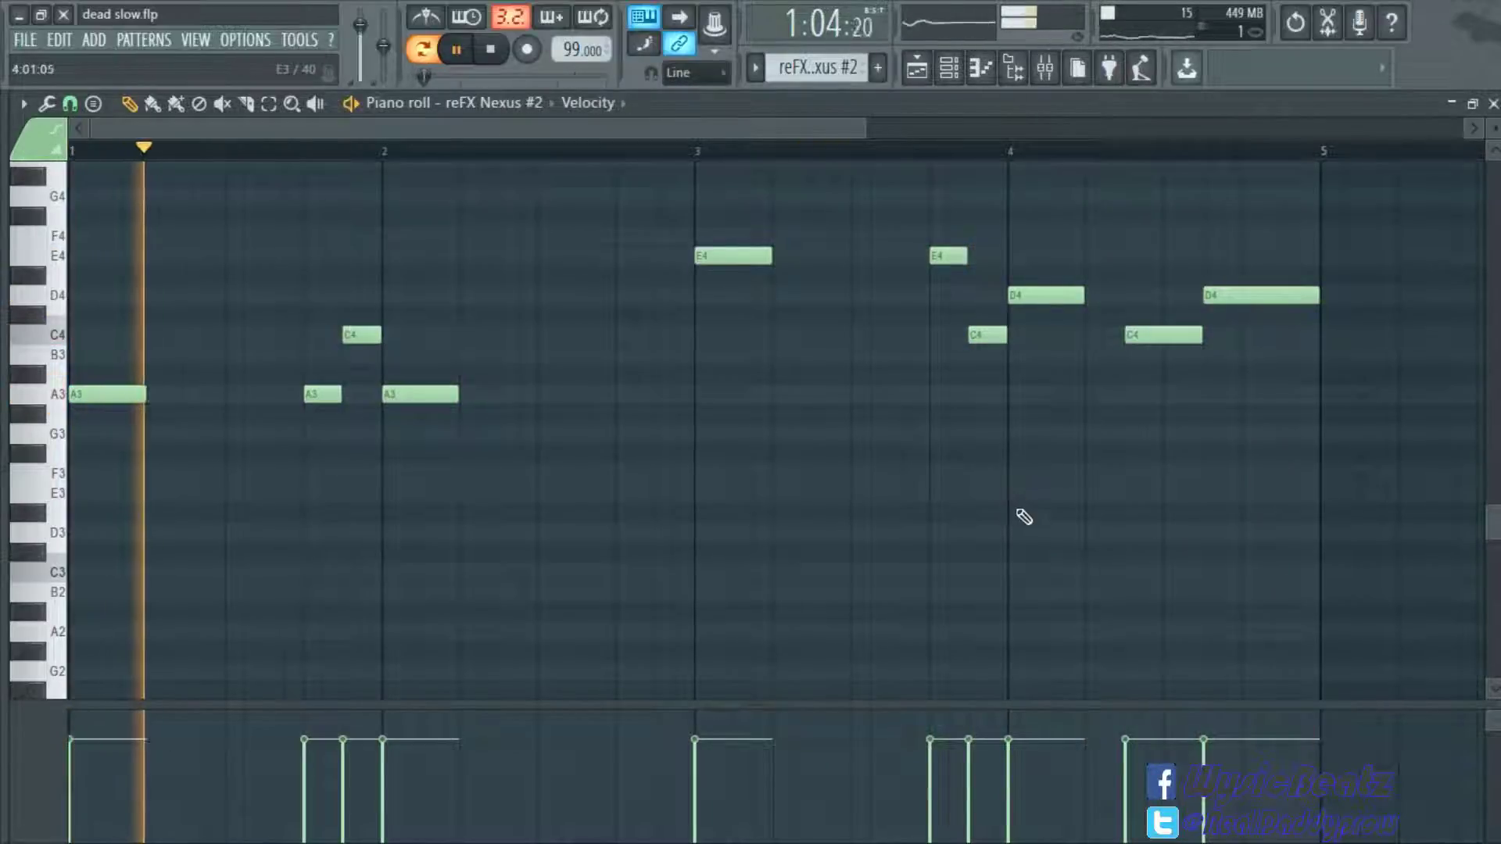
click(1493, 104)
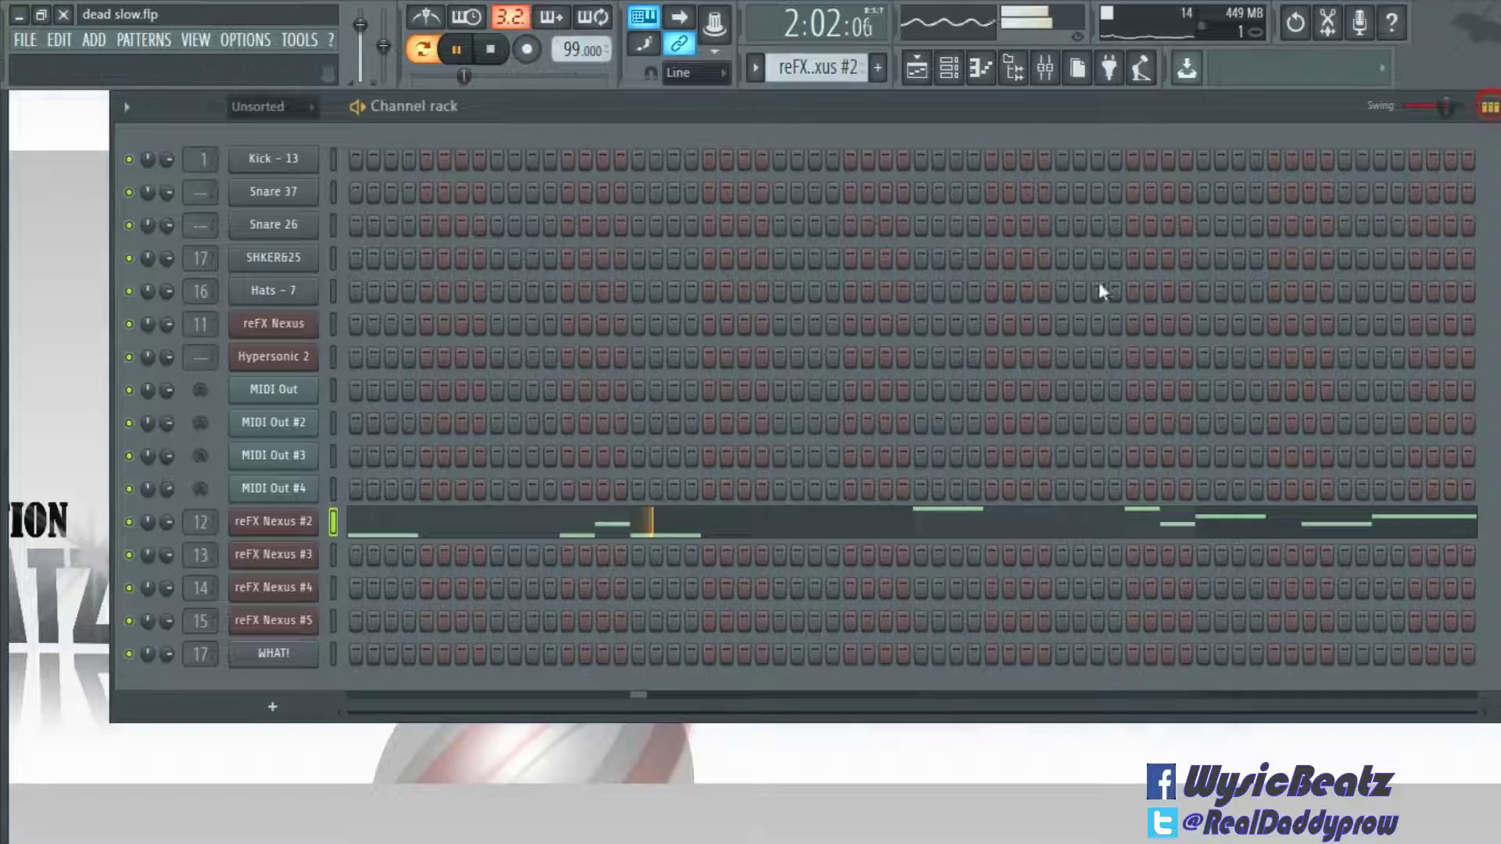
Step: Switch to the reFX Nexus #3 pattern and examine its repeated notes across all four bars in the piano roll
scroll(817, 67, down, 1)
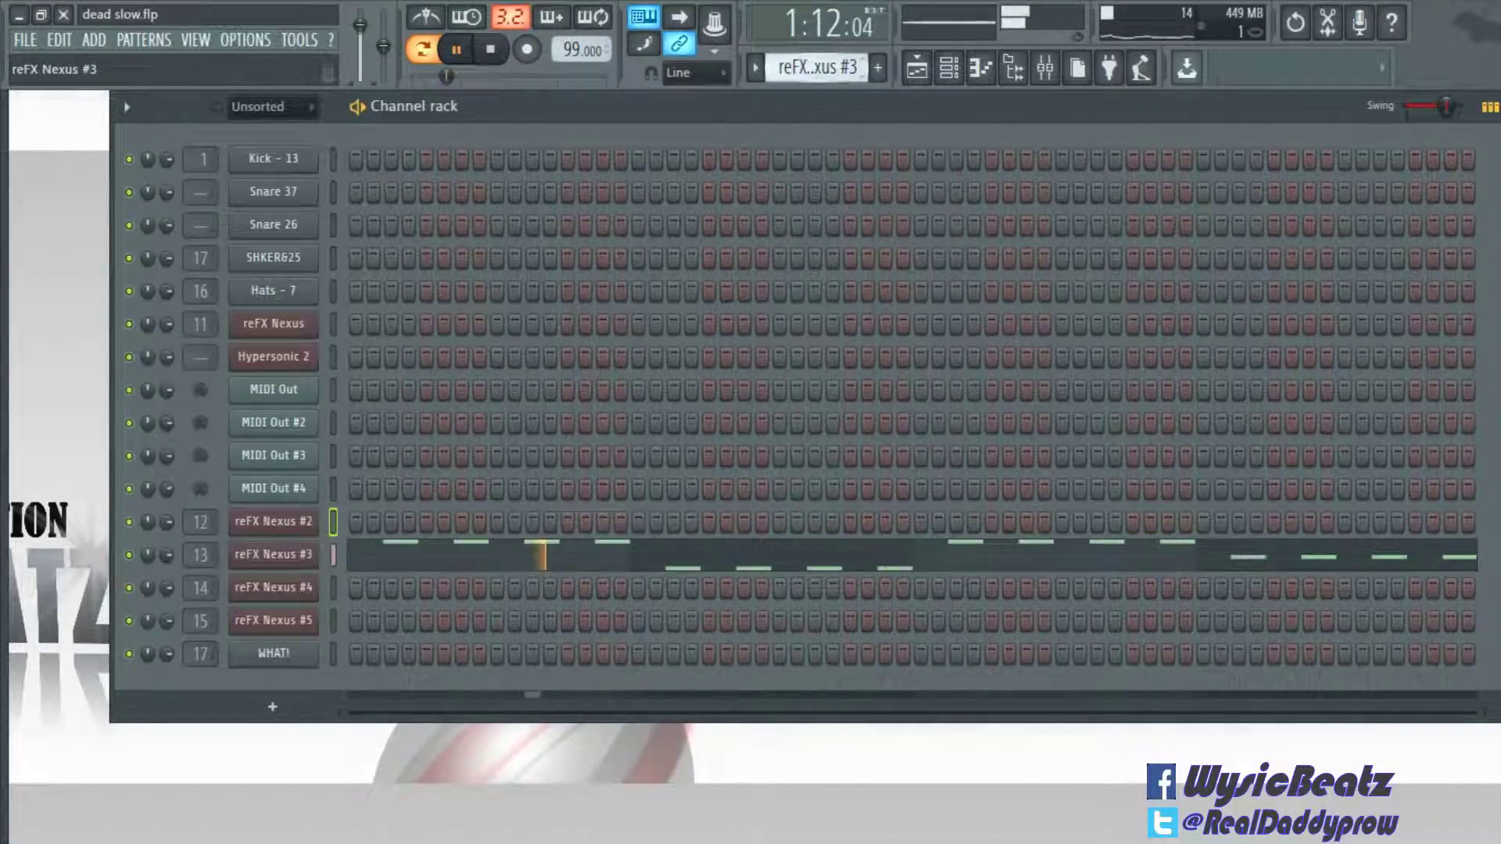
click(660, 560)
drag(457, 123, 1001, 183)
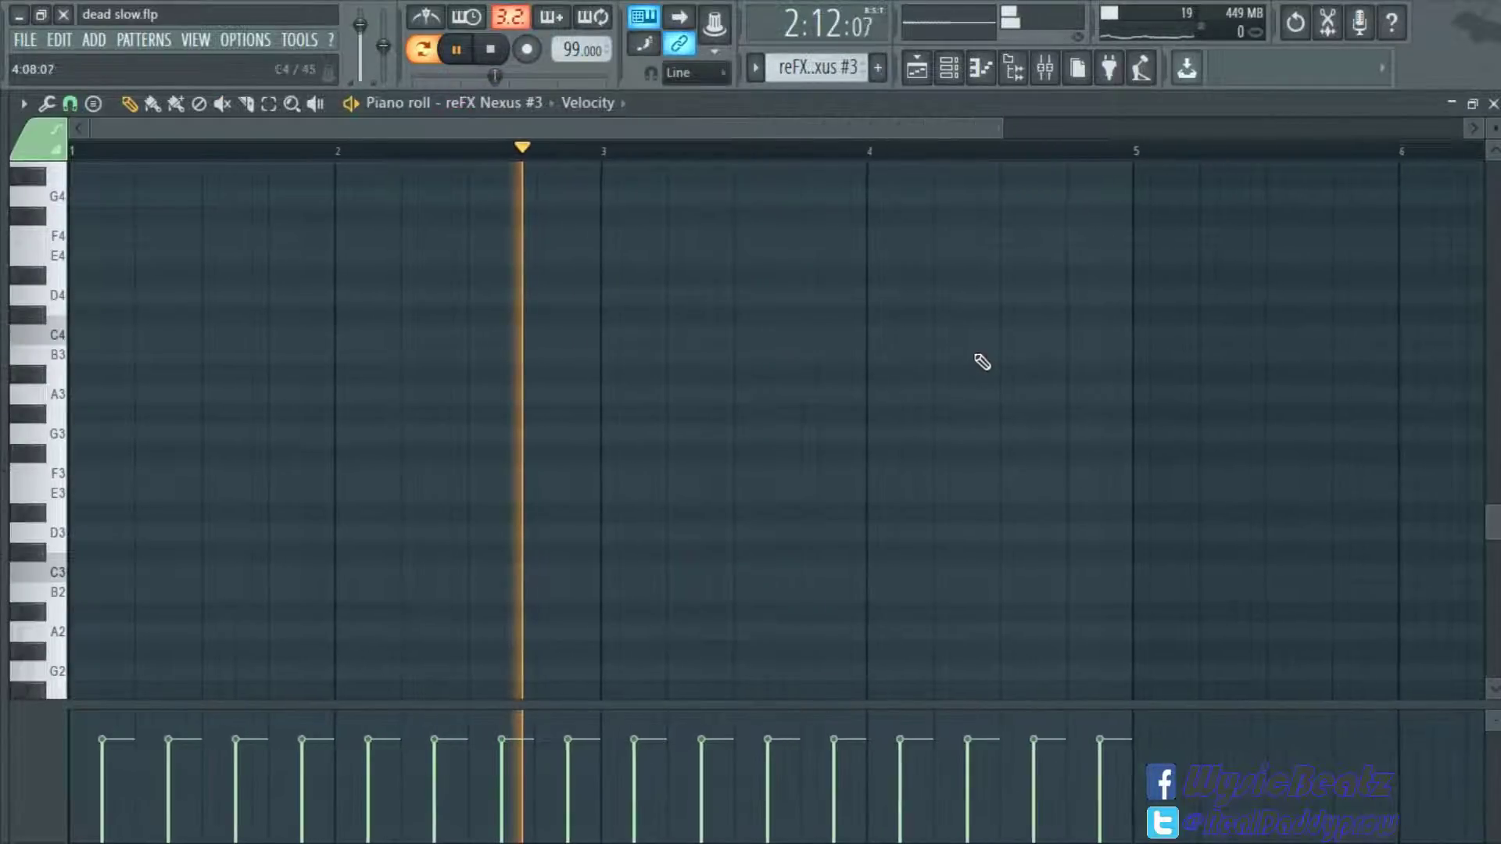
scroll(982, 359, up, 7)
scroll(989, 351, up, 3)
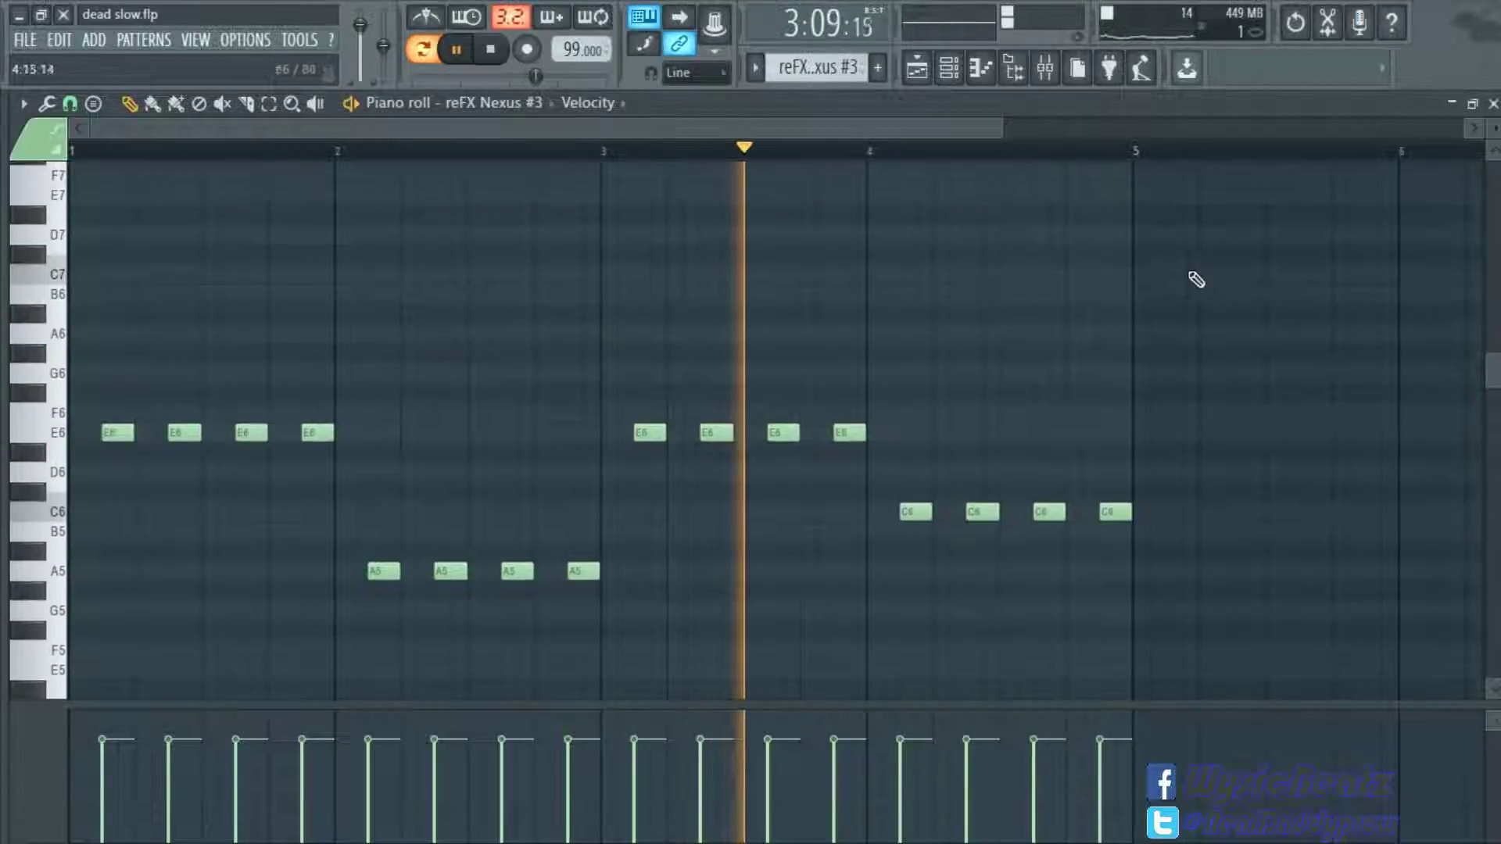
click(1493, 104)
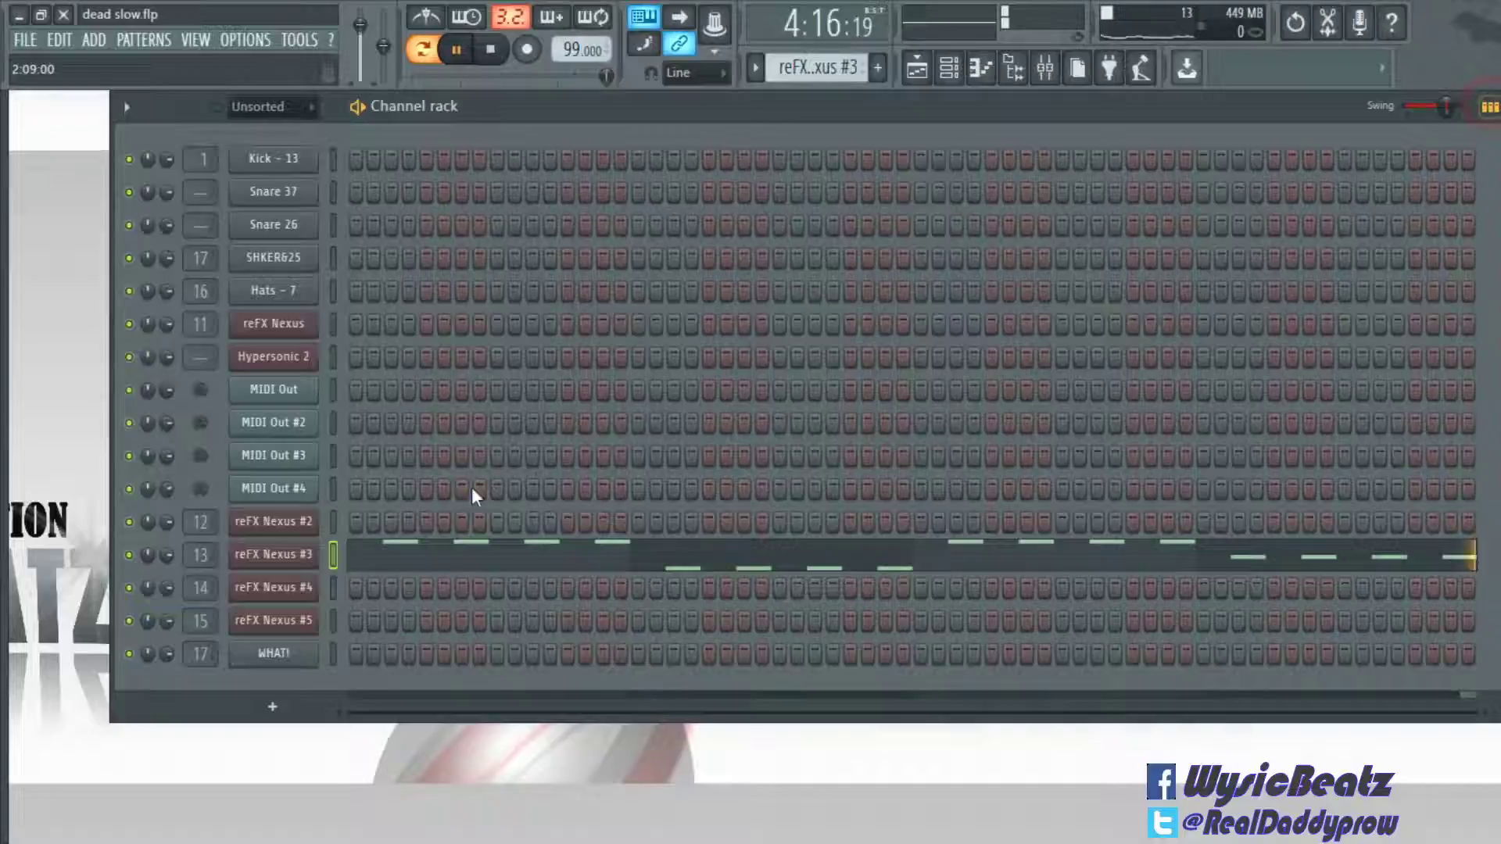
Step: View the patch loaded in the reFX Nexus #3 instrument's plugin editor and close the instrument
click(273, 554)
click(272, 223)
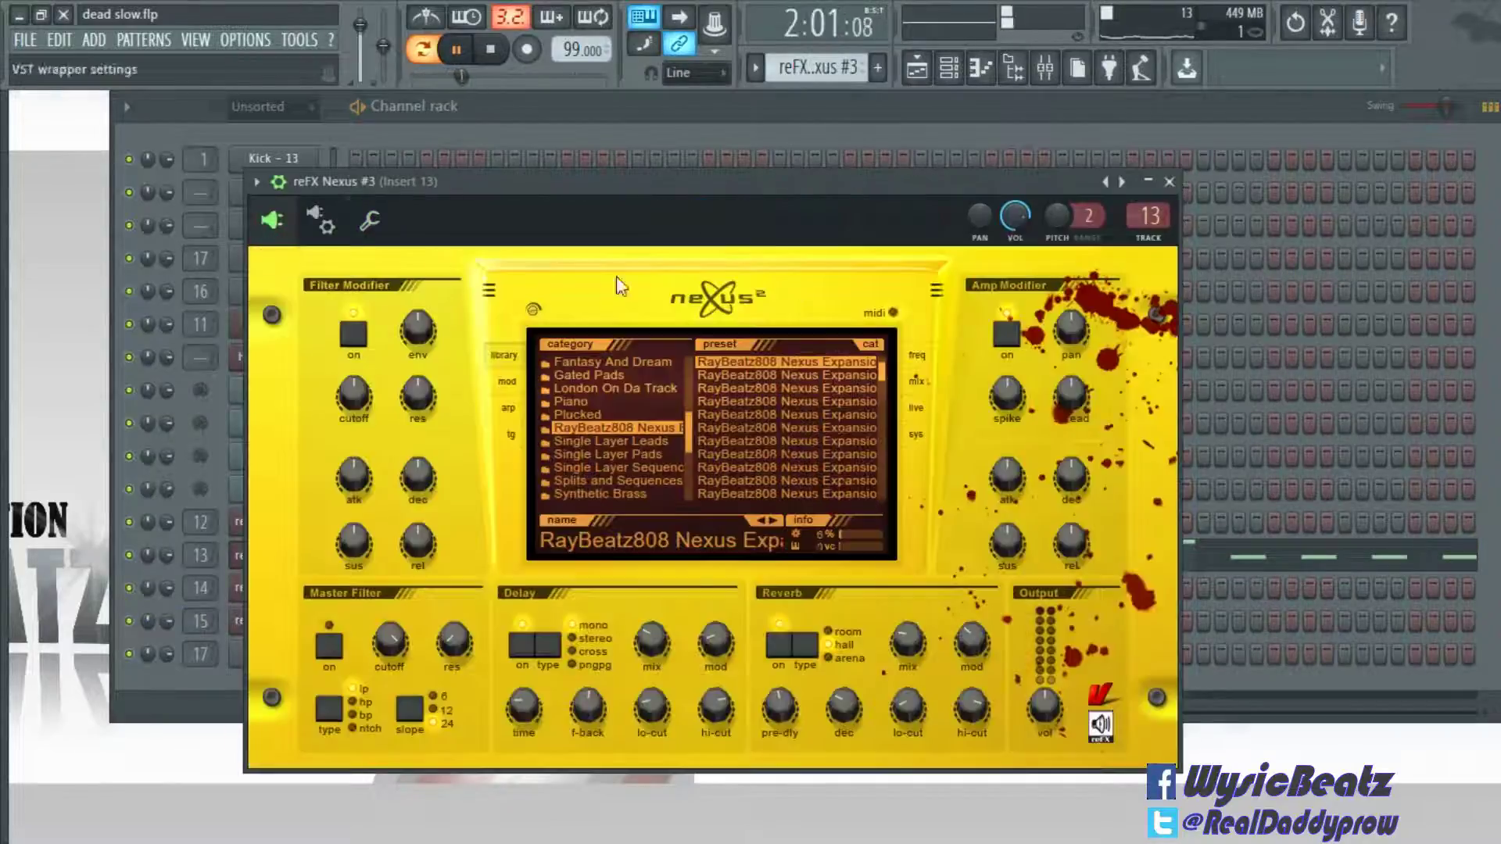
click(1169, 181)
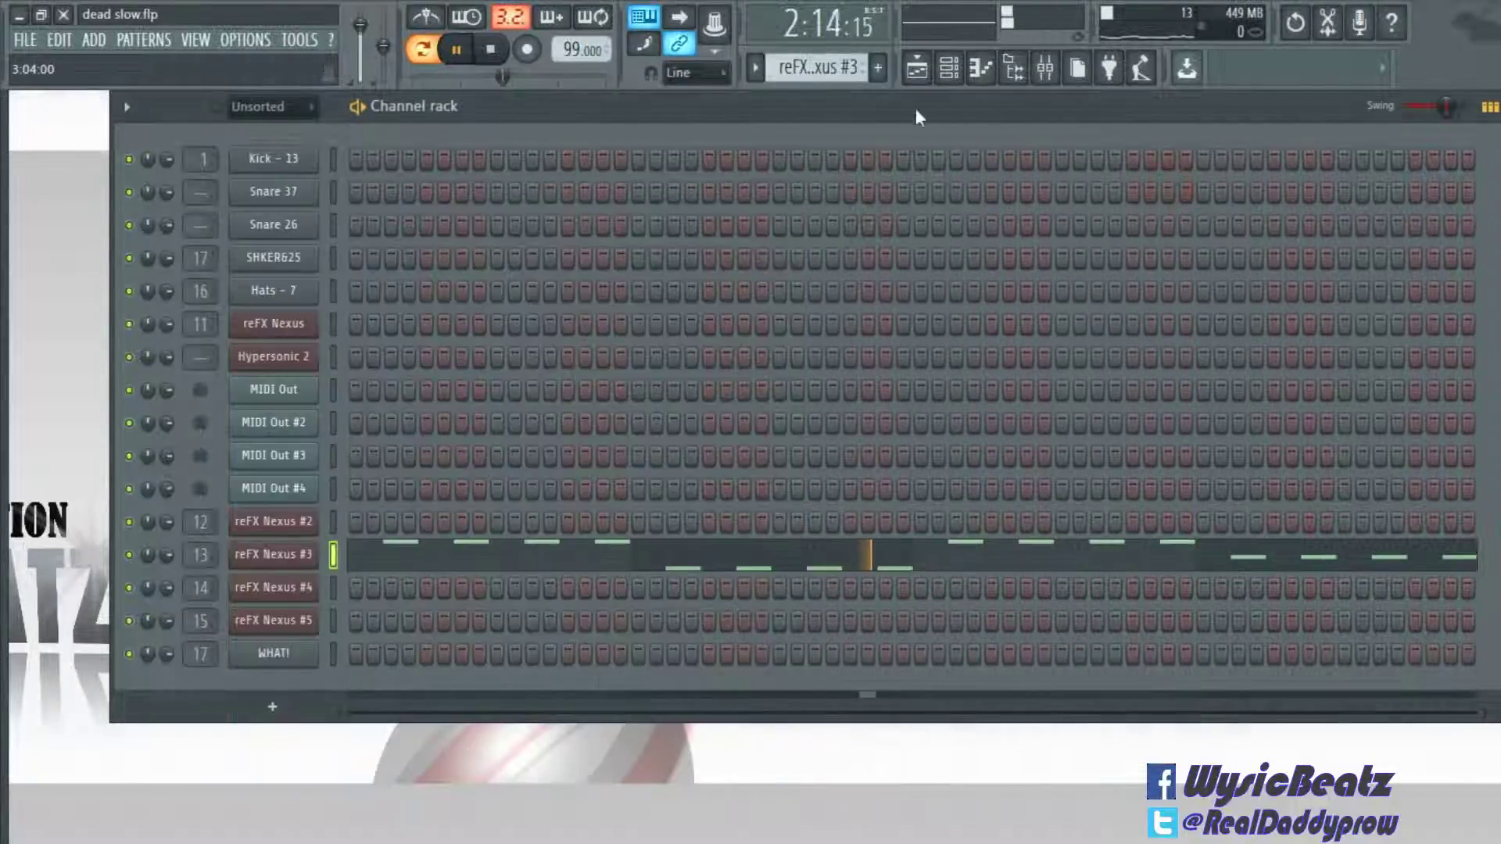
Step: Switch to the reFX Nexus #4 pattern and examine its full four-bar melody in the piano roll
drag(817, 67, 817, 75)
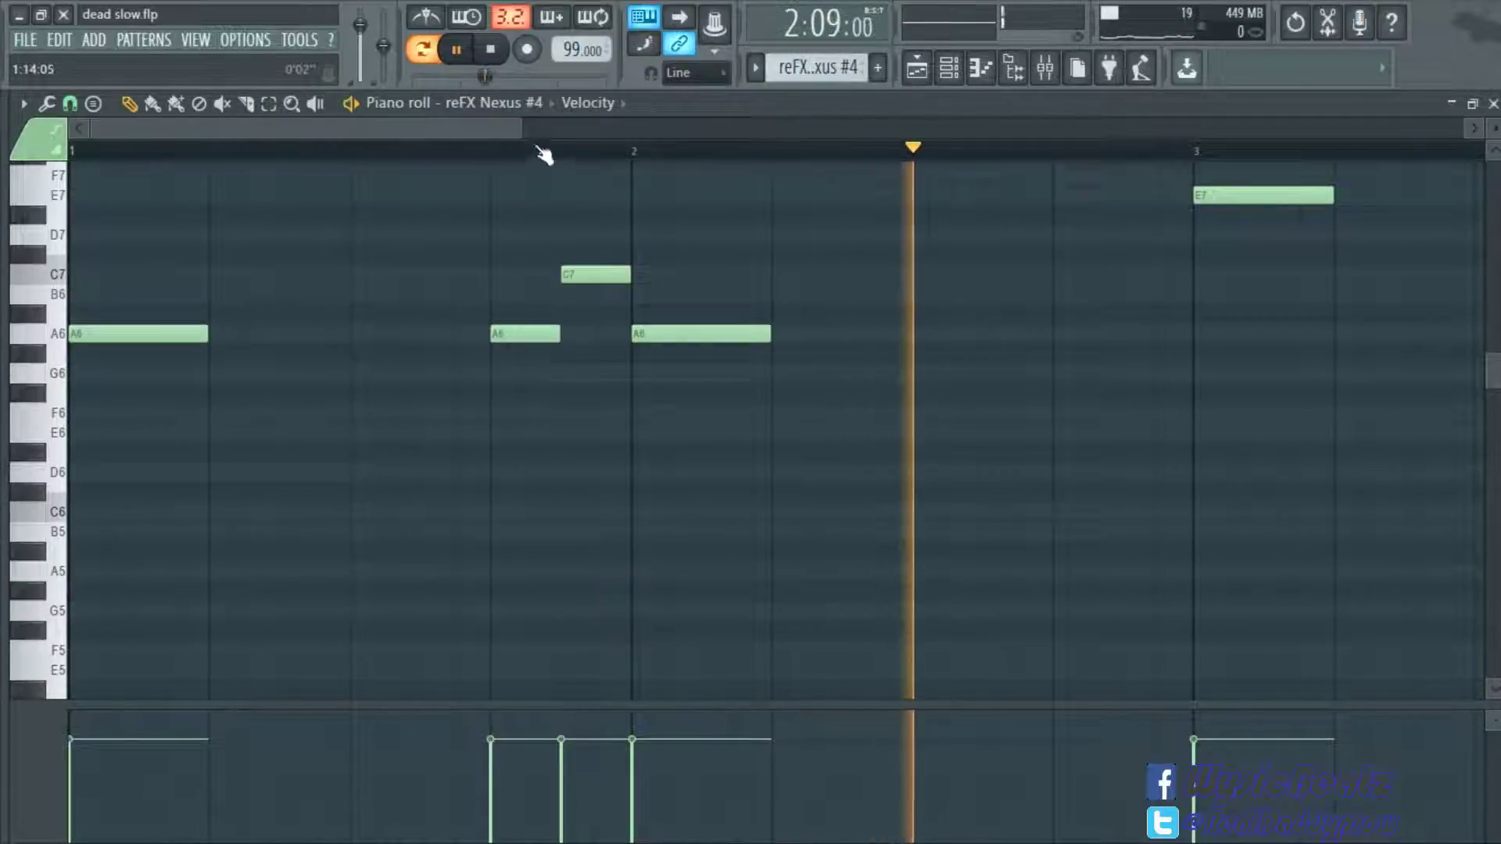
drag(519, 129, 762, 129)
drag(907, 218, 912, 219)
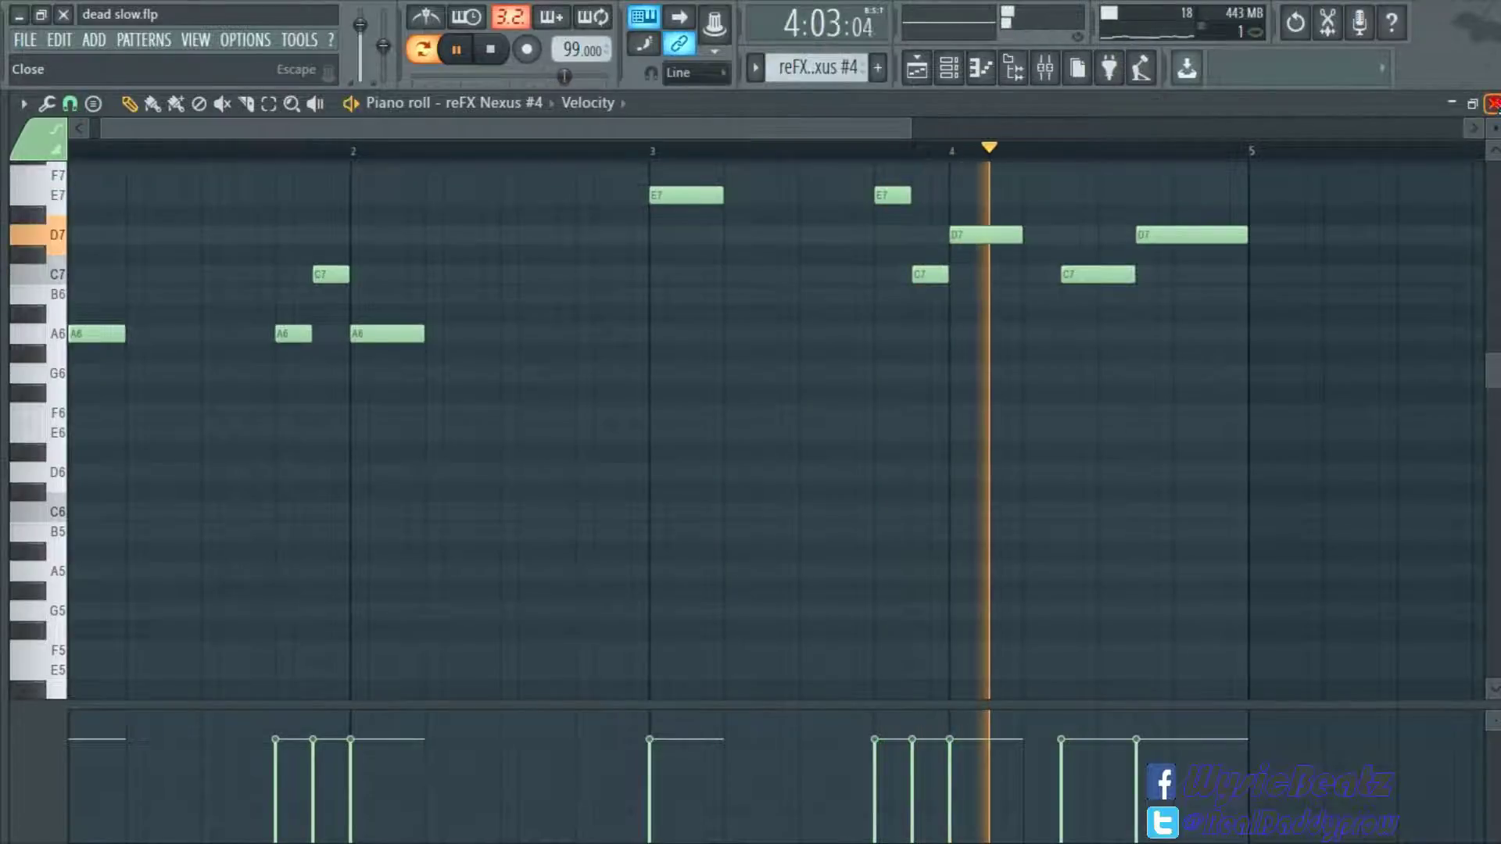
click(1492, 104)
Step: Switch to the reFX Nexus #5 pattern and examine its full four-bar melody in the piano roll
scroll(784, 74, down, 1)
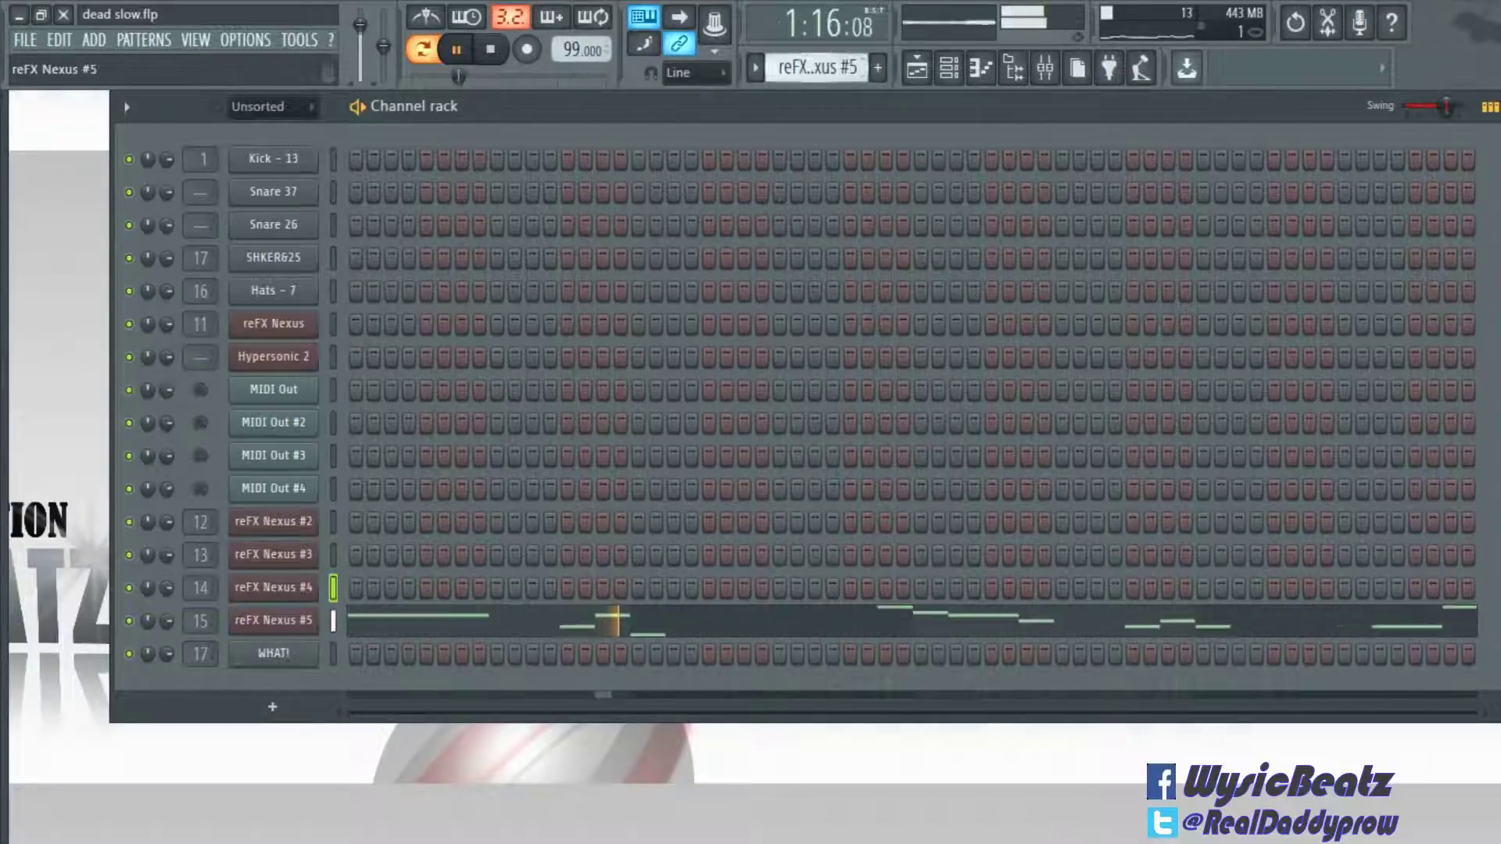
click(646, 625)
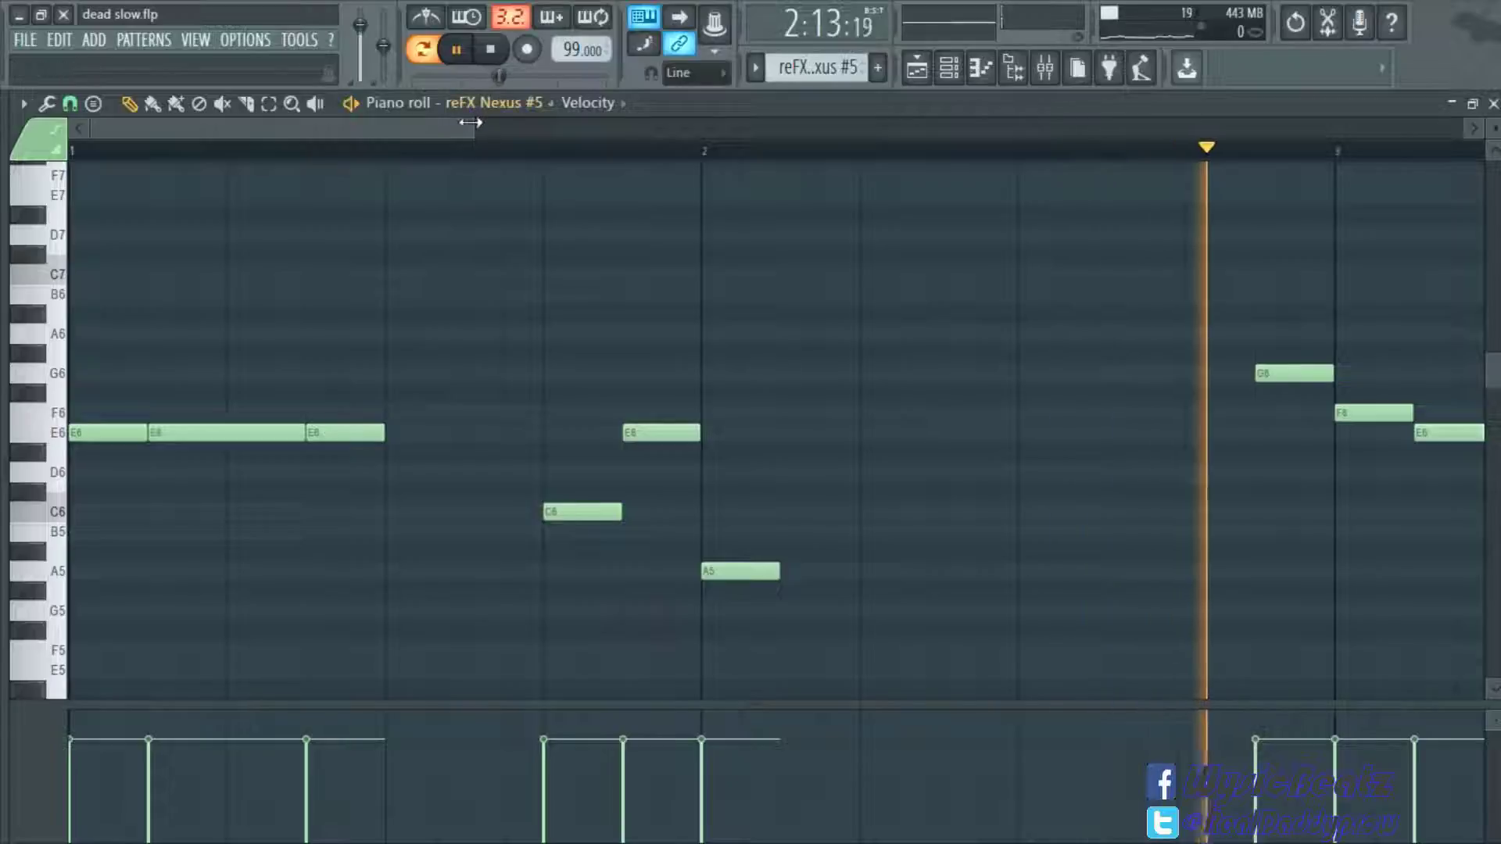
scroll(1055, 241, down, 2)
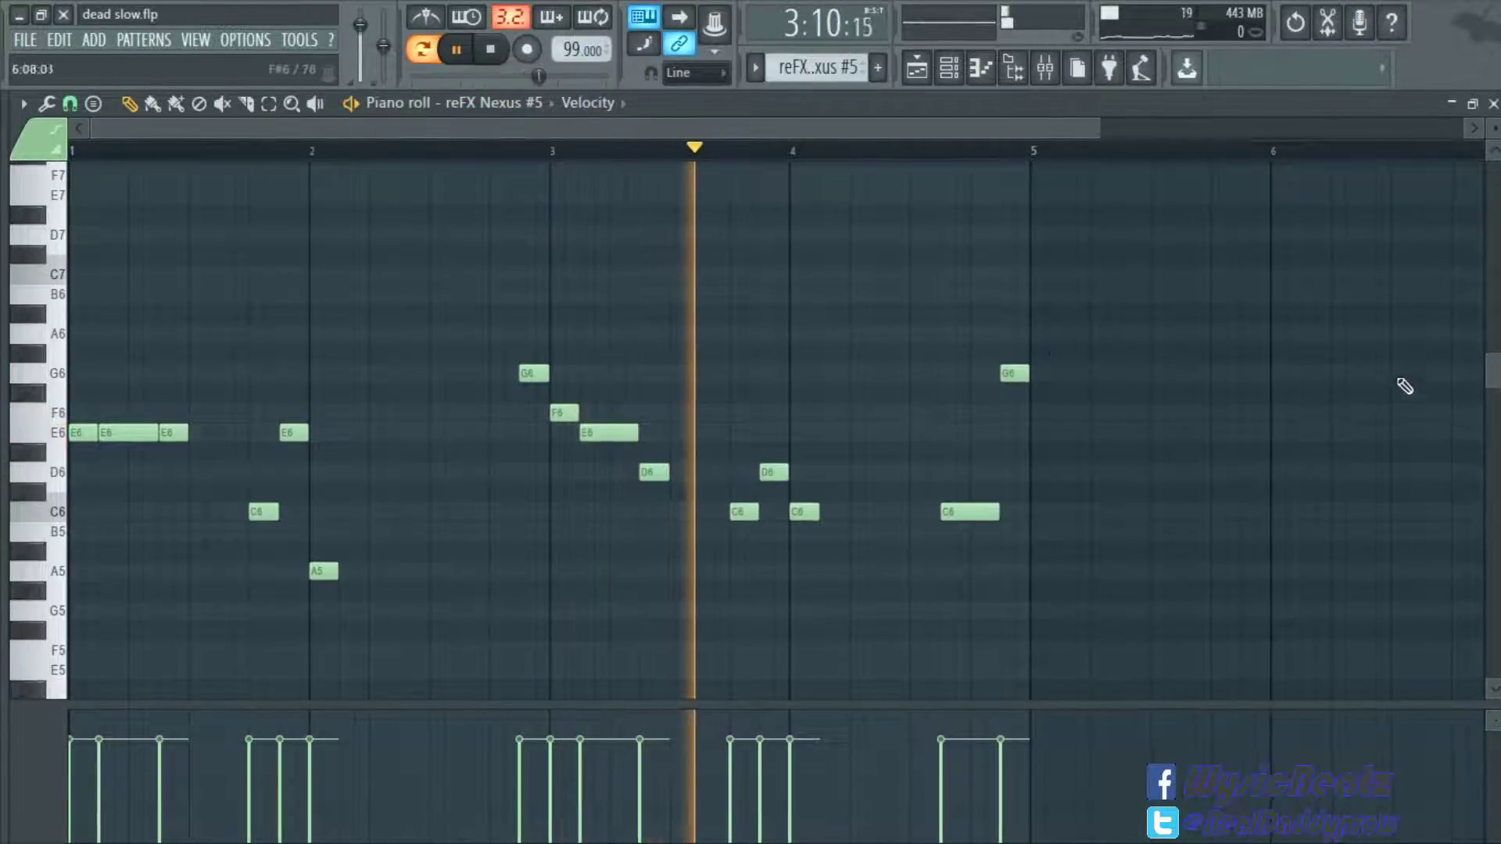
click(1493, 102)
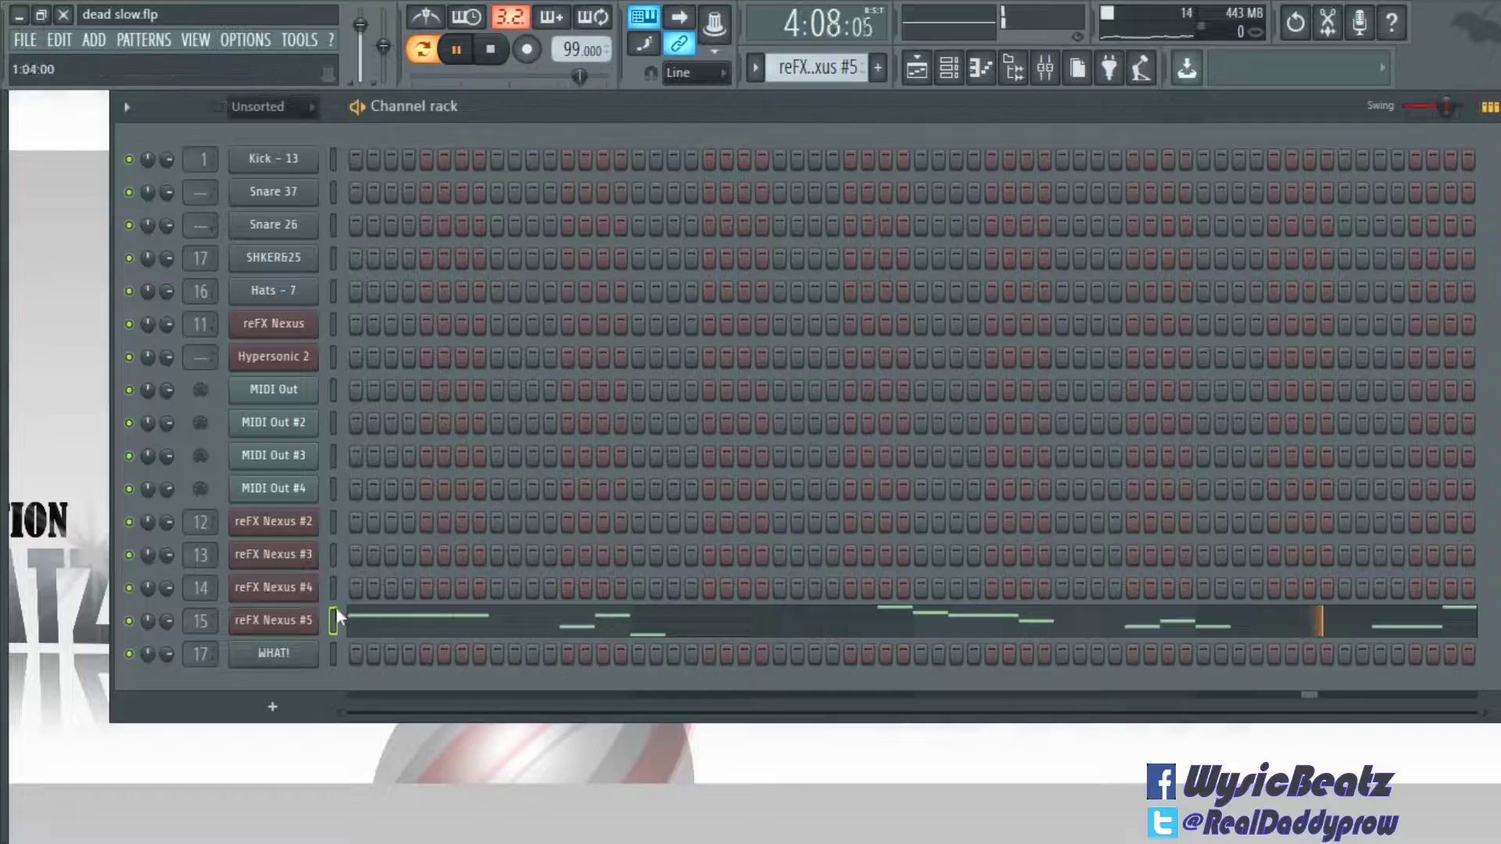
Step: View the patch in the reFX Nexus #5 plugin editor, check Insert 15 in the mixer, and stop playback
click(301, 622)
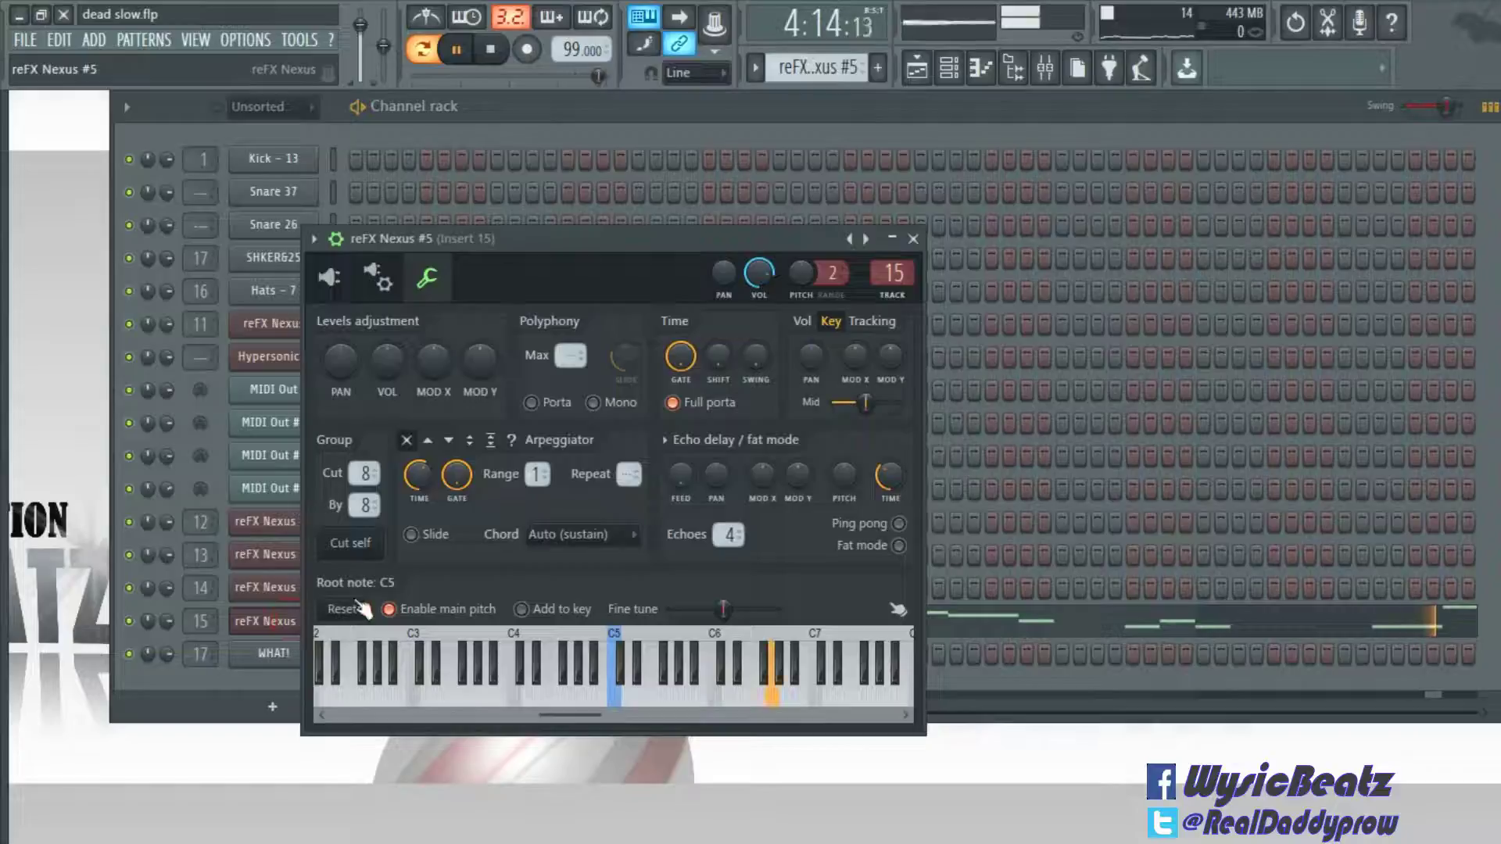
click(329, 278)
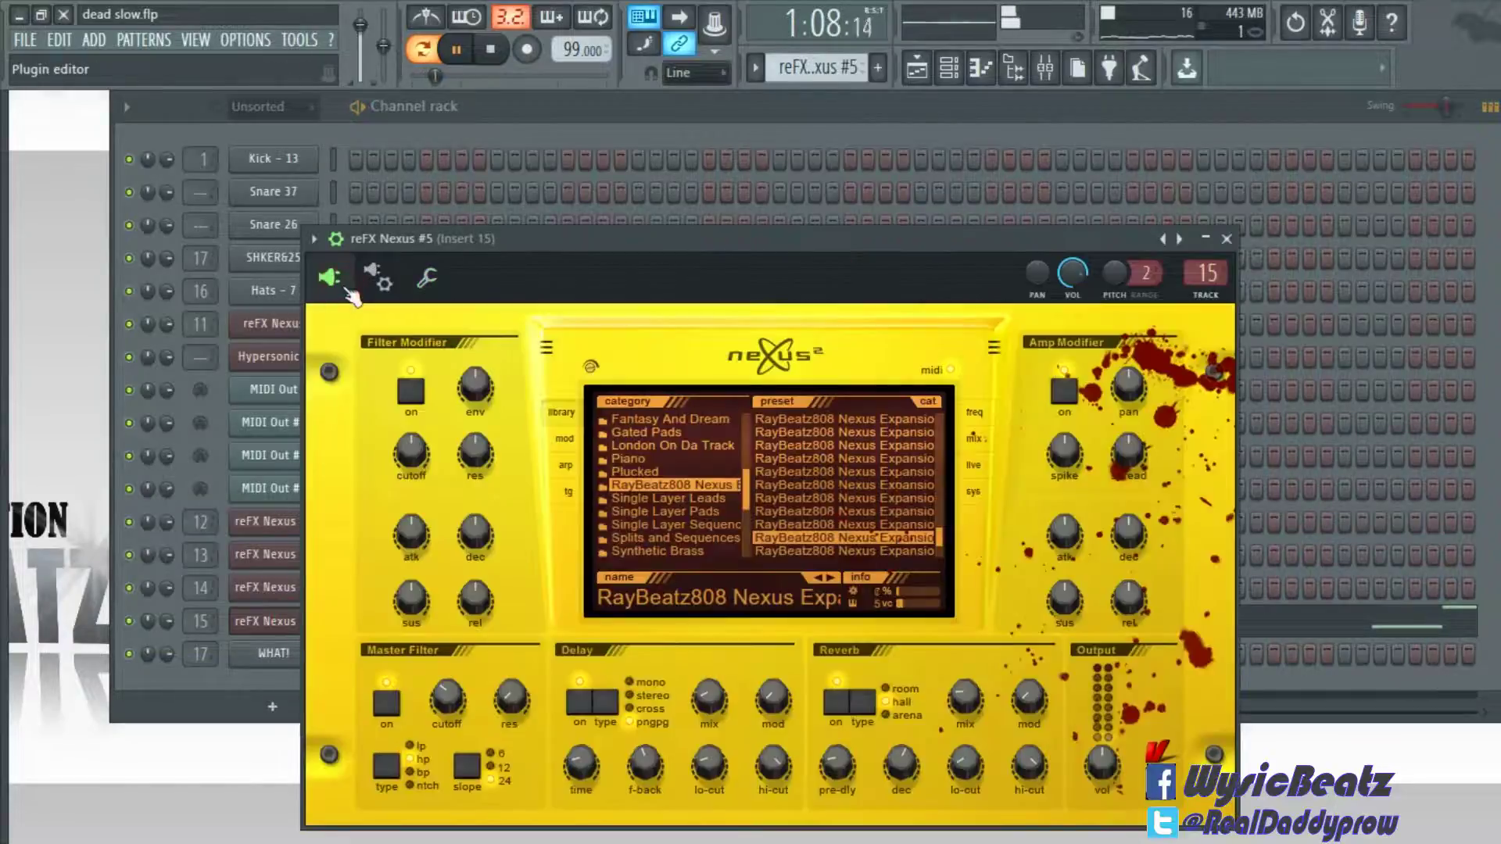
click(1226, 239)
click(1044, 72)
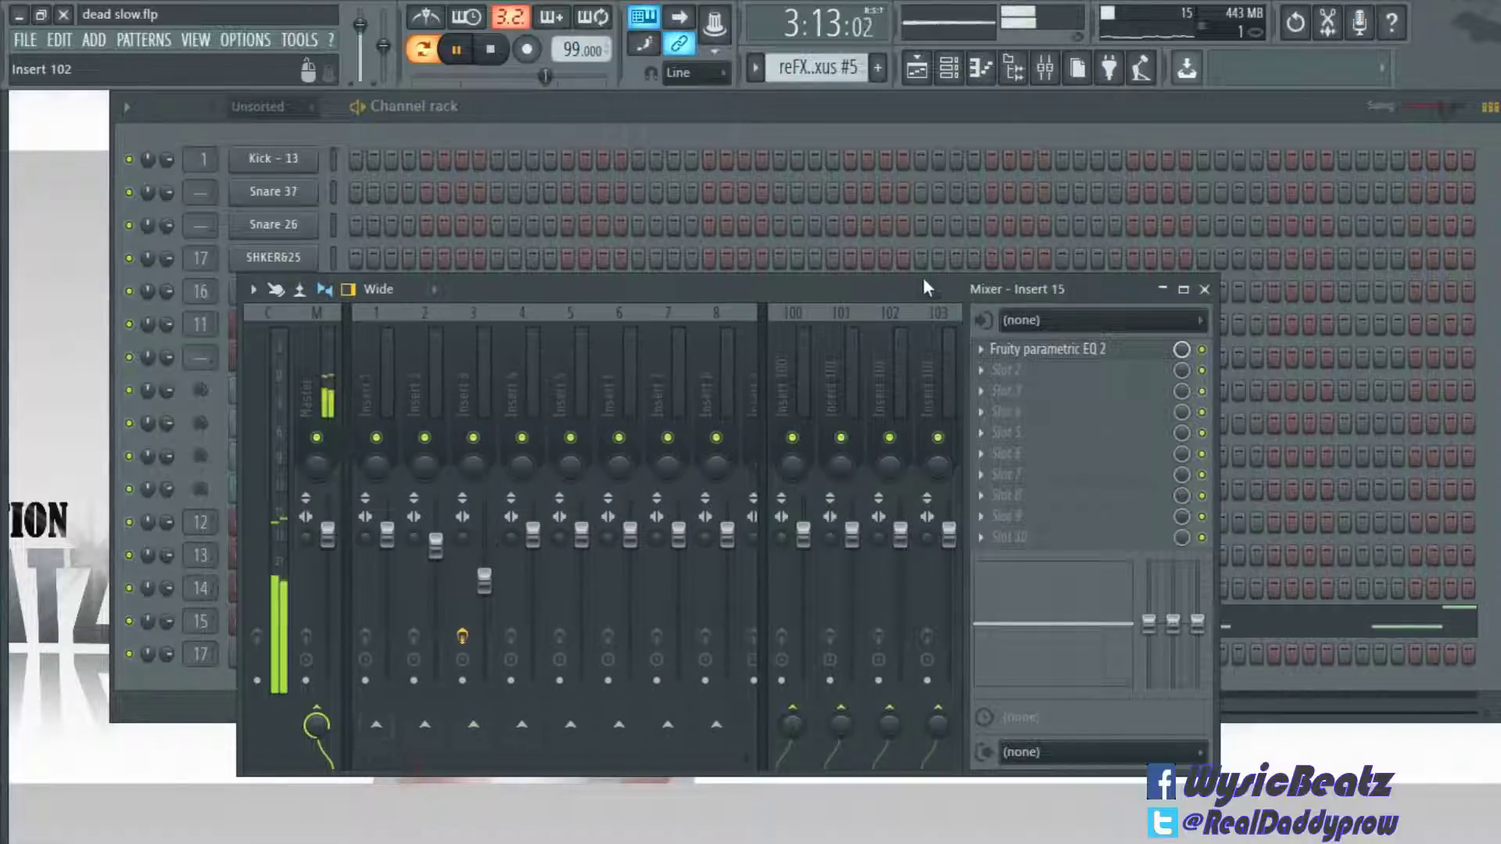
click(1032, 119)
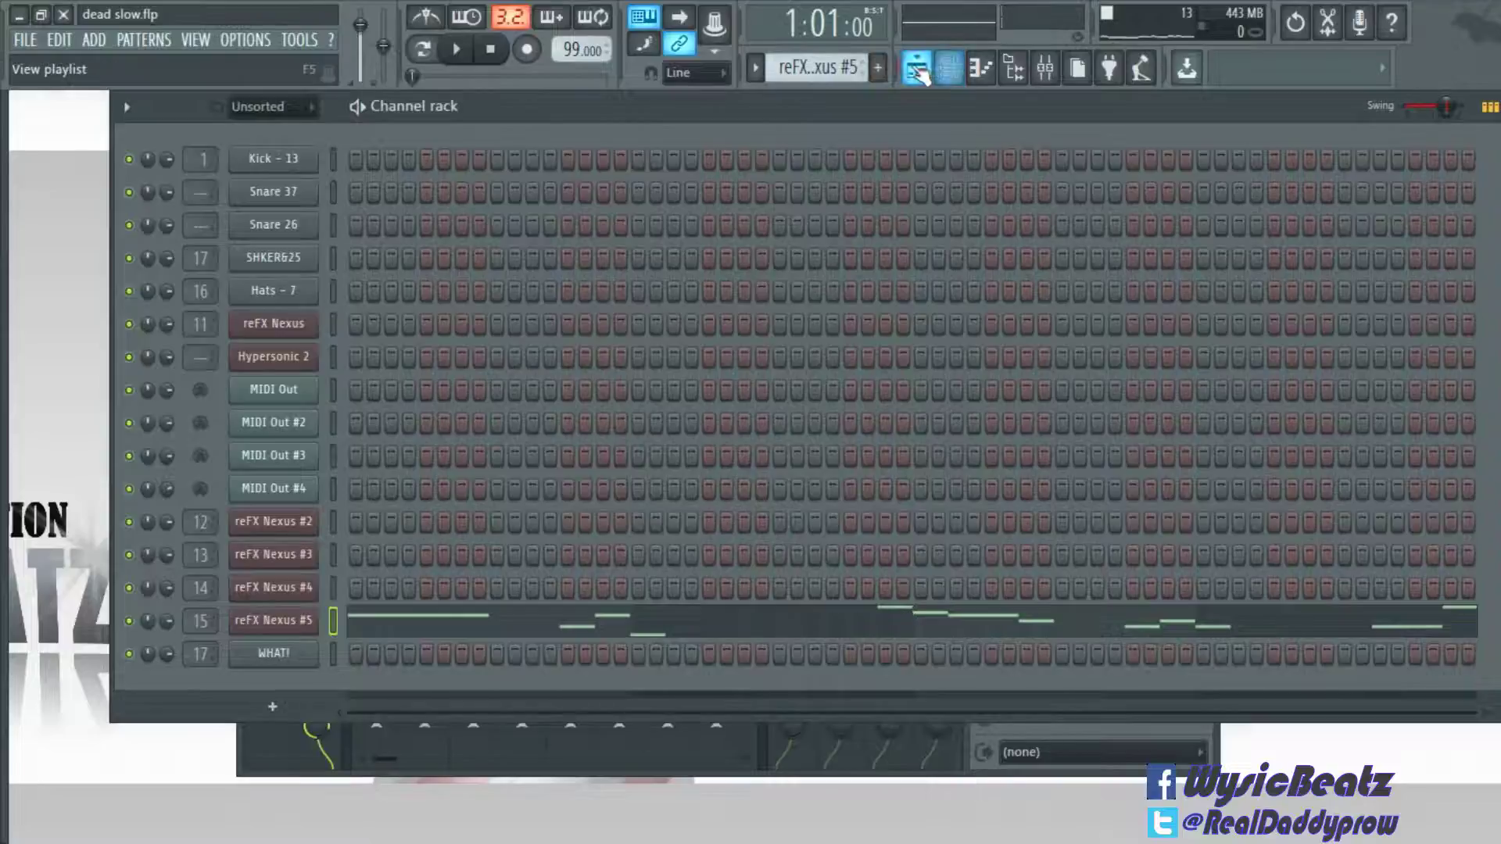
Step: Open the playlist, play the whole song arrangement and look over the pattern clips on its tracks
click(919, 72)
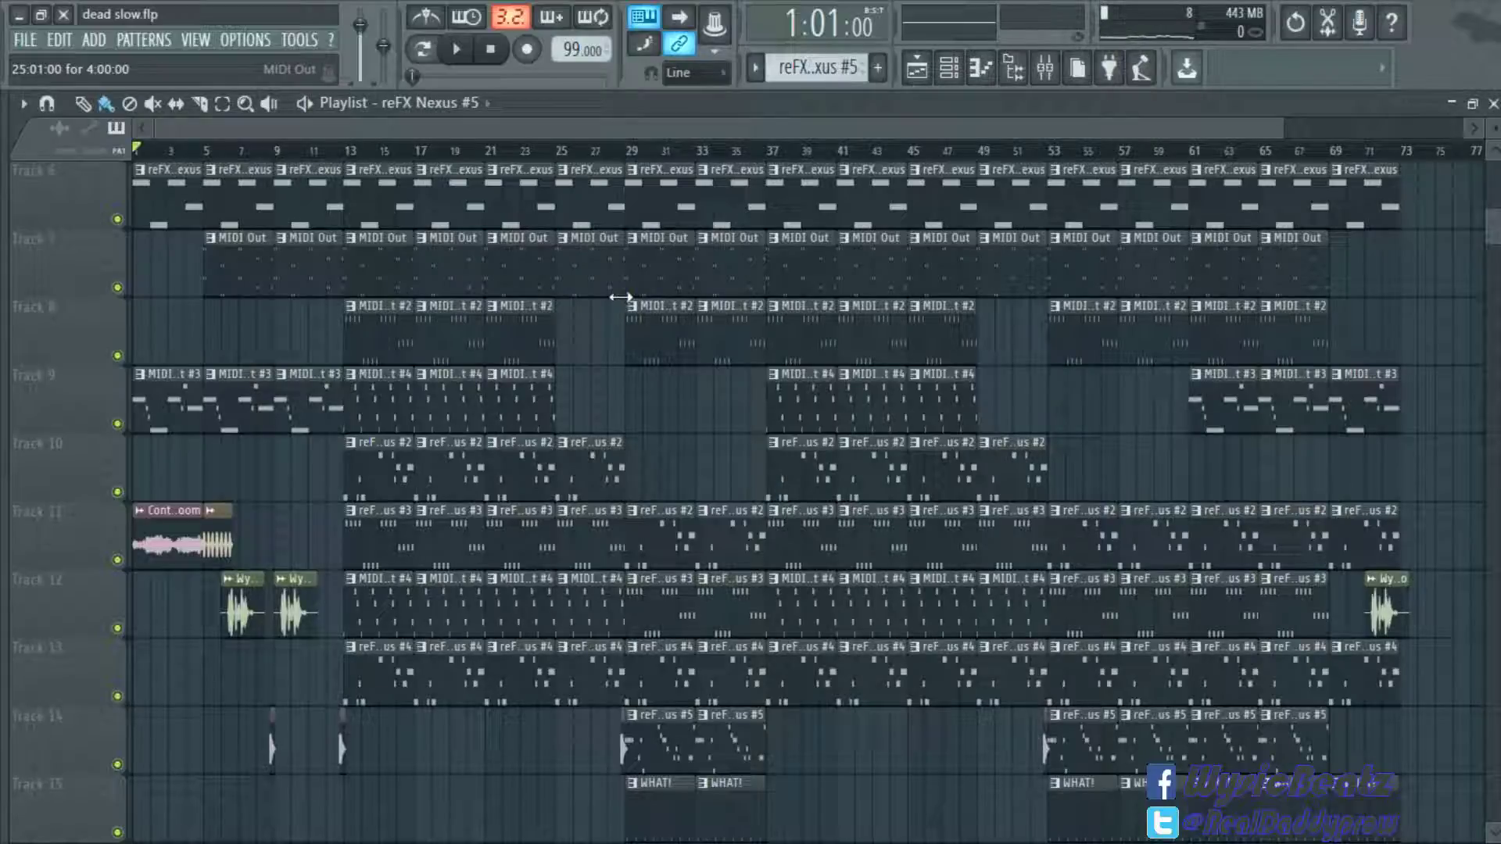
key(space)
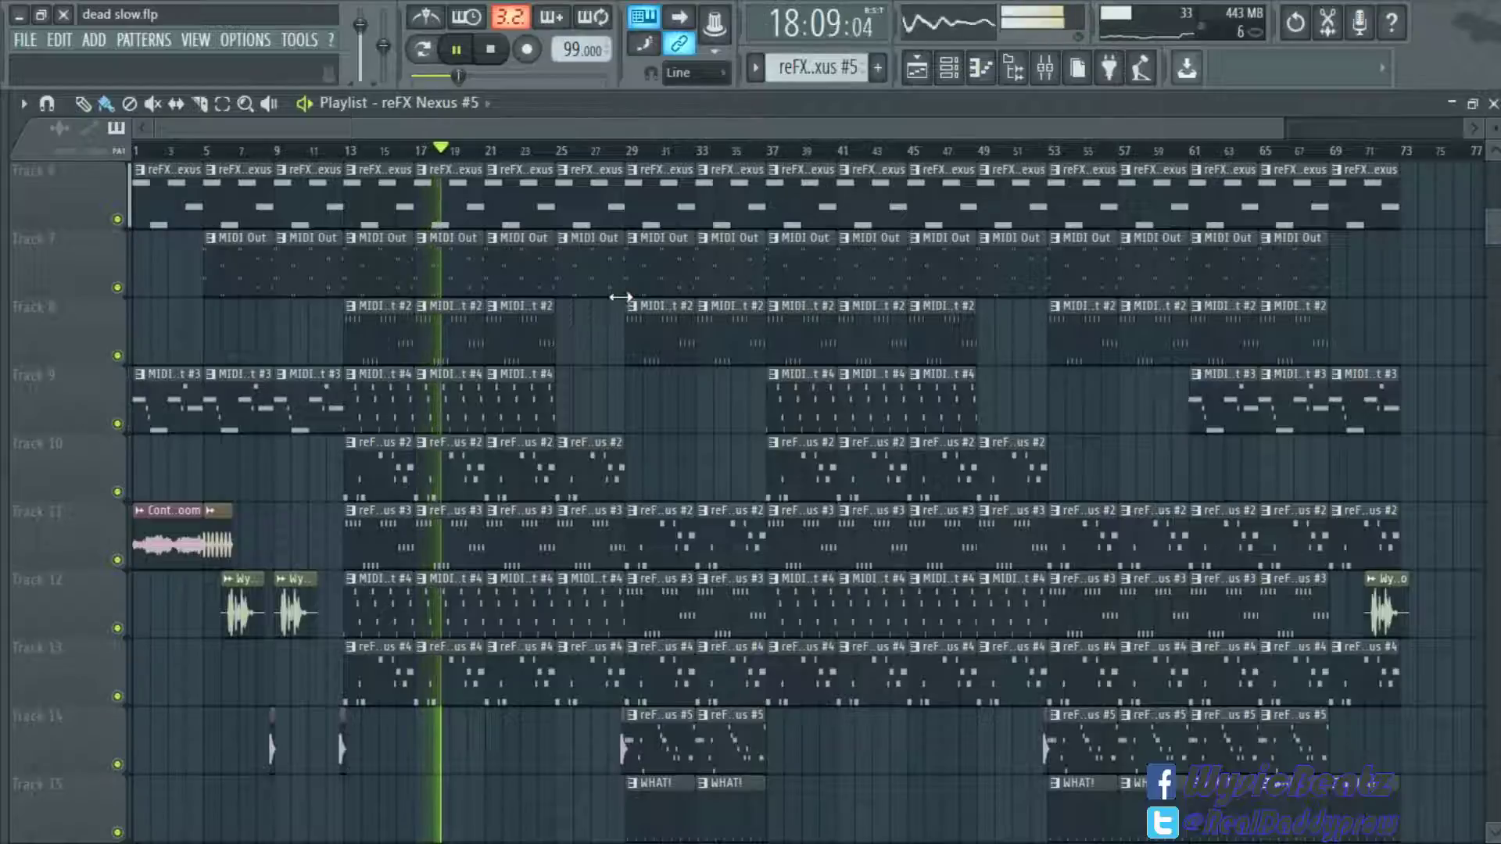
scroll(708, 374, down, 4)
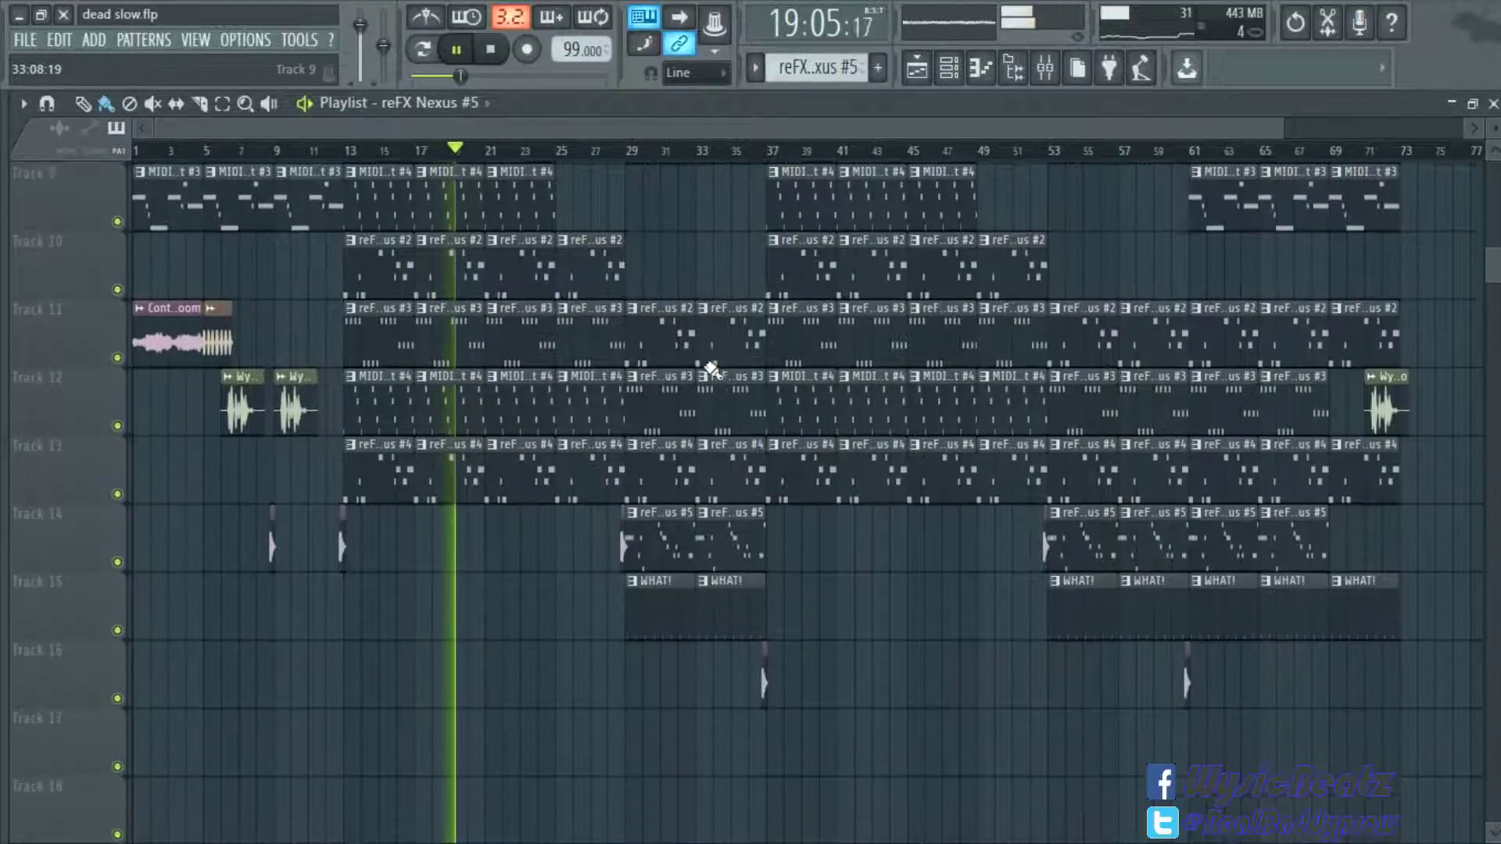
scroll(711, 368, up, 5)
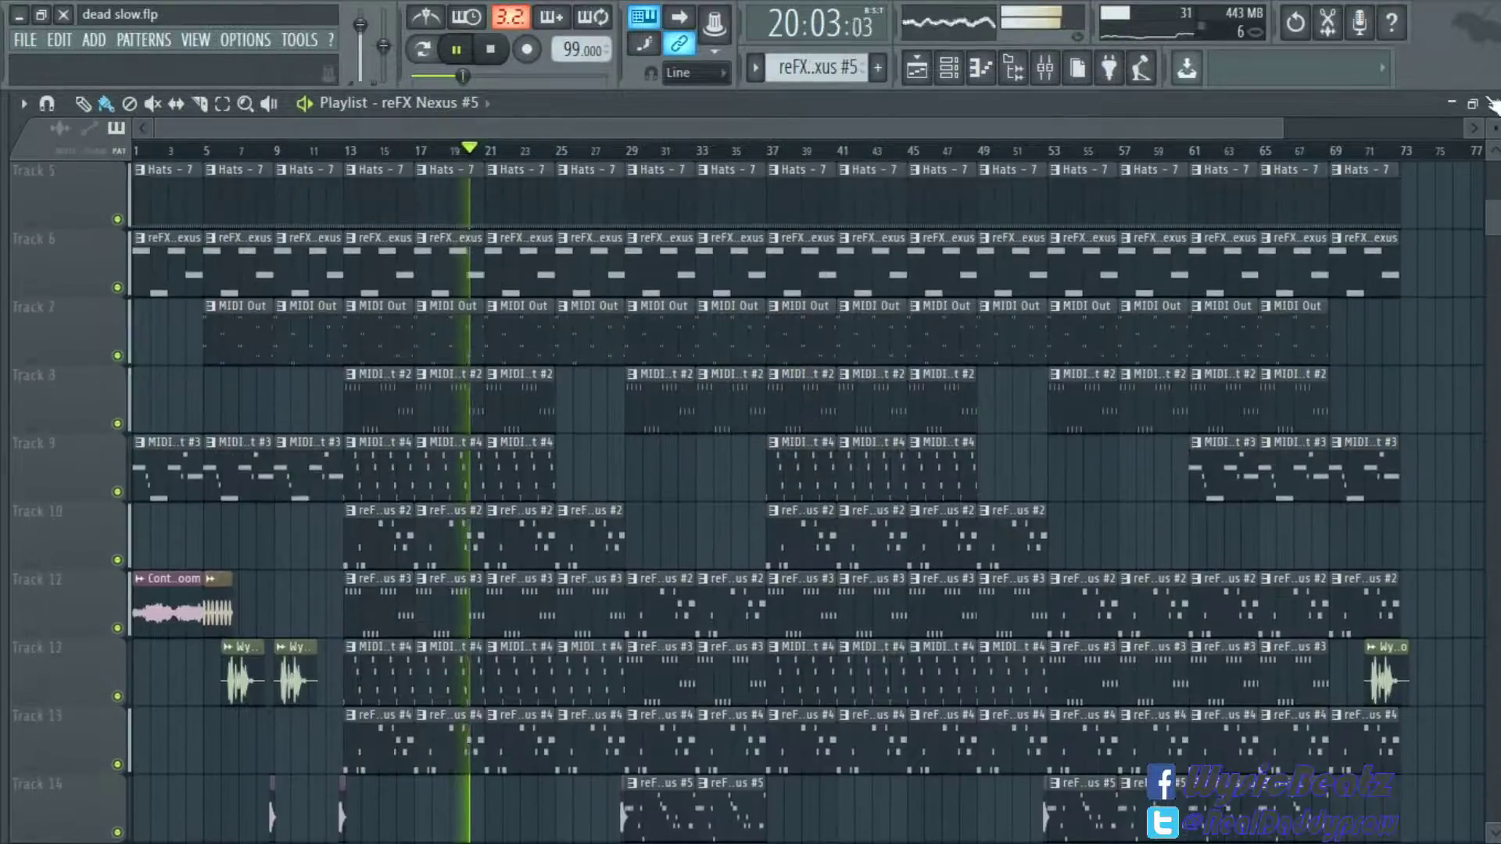
Step: Close the playlist, channel rack and mixer to clear the workspace while the song keeps playing
click(1491, 104)
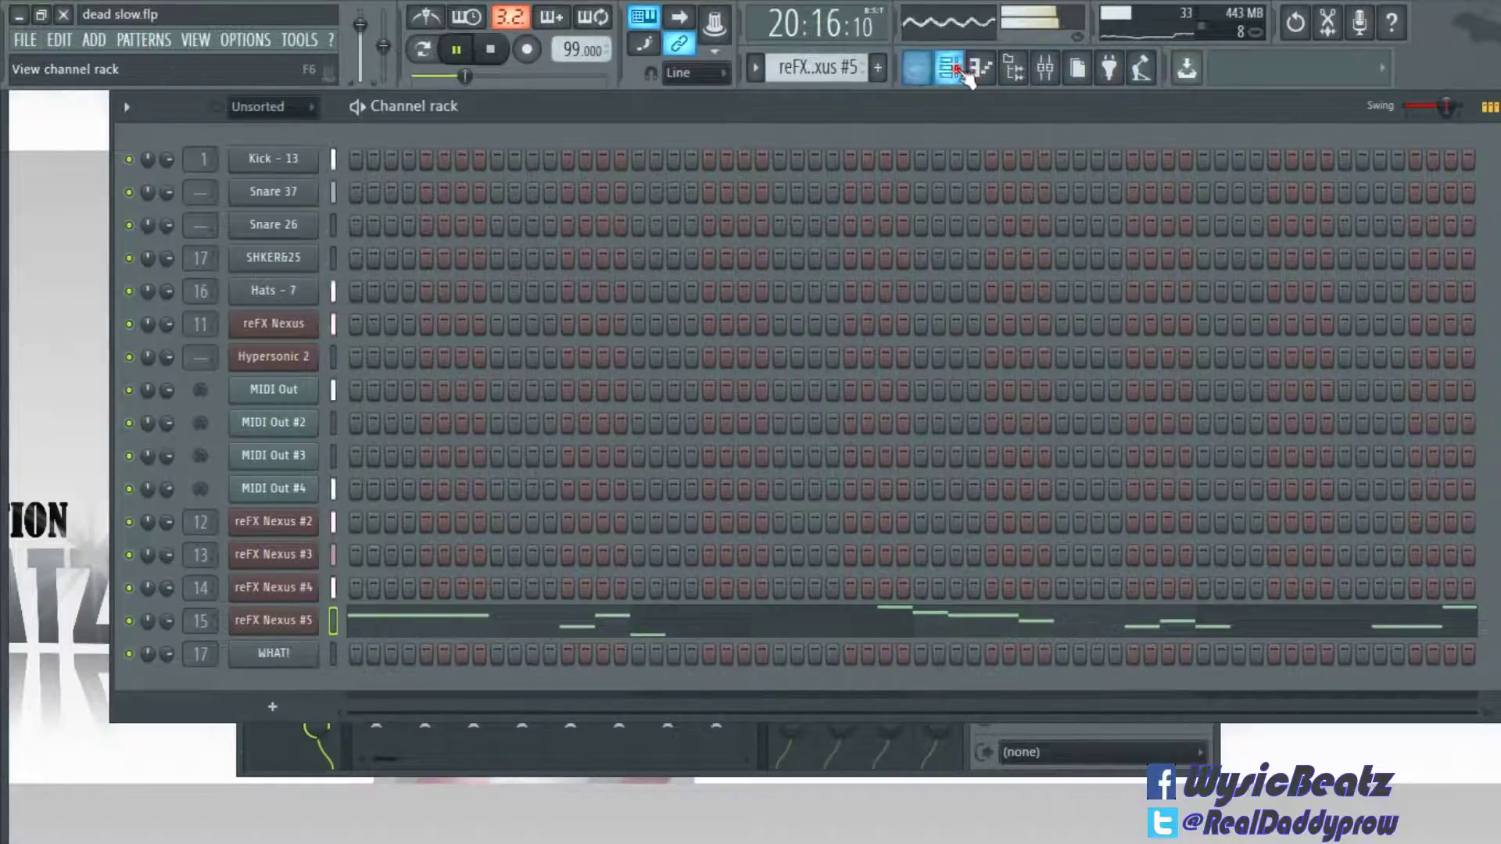
click(948, 68)
click(1204, 289)
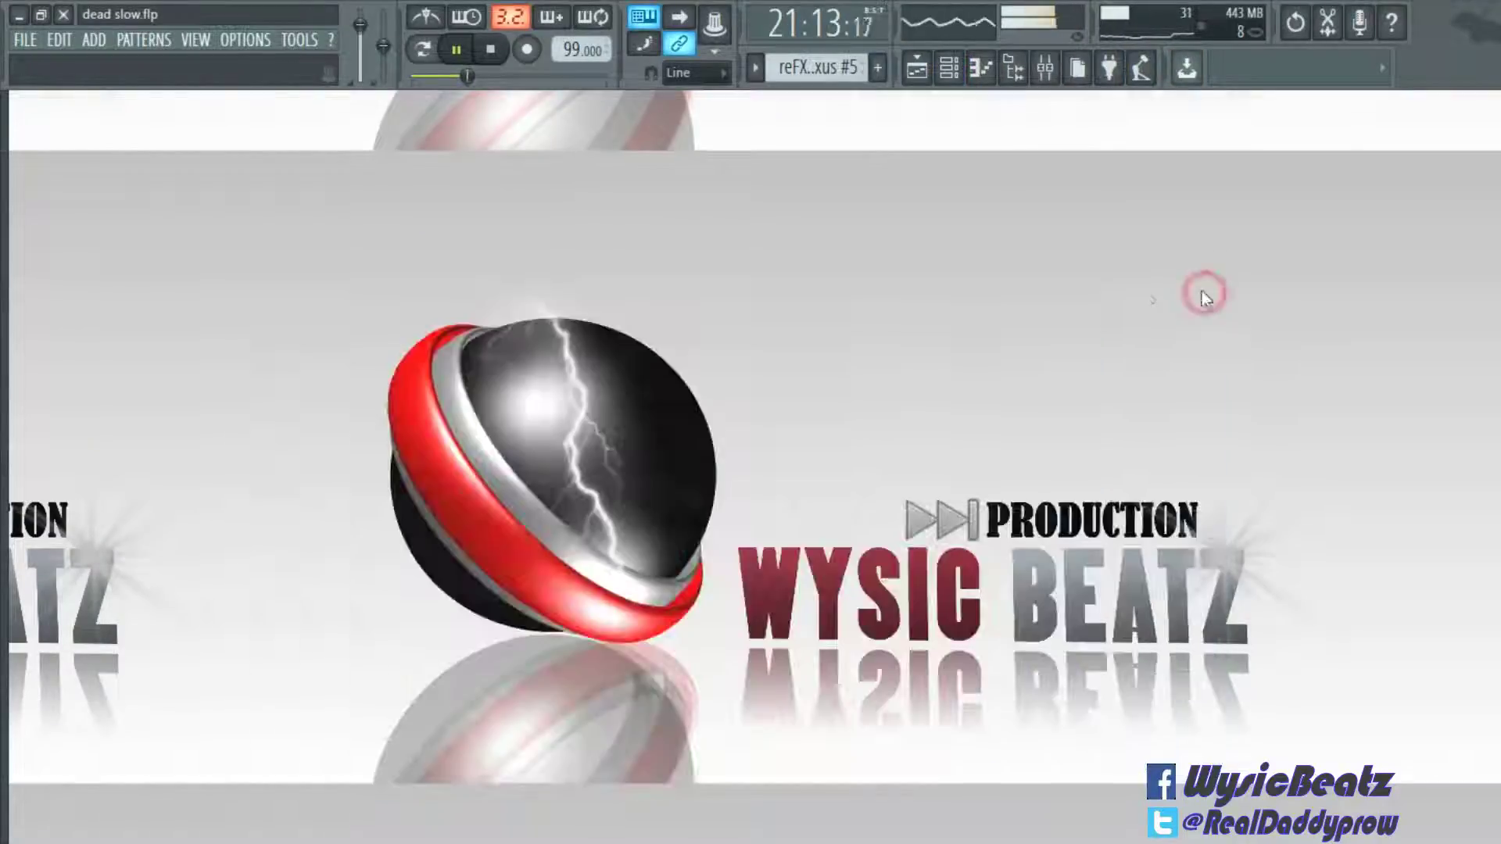